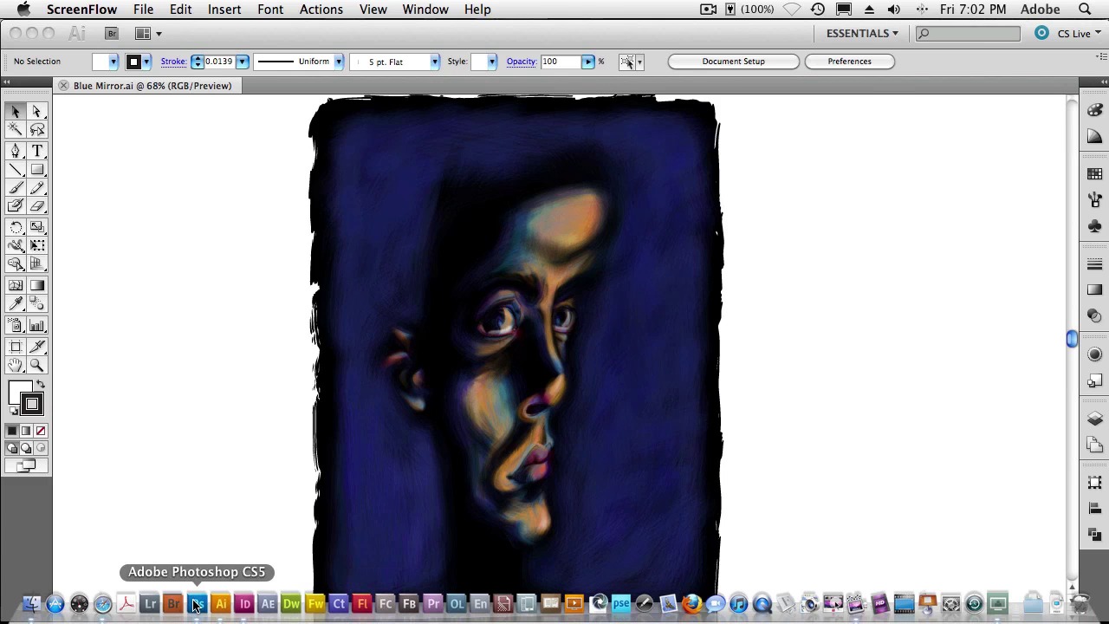
- Switch to Photoshop and save the portrait photo in Photoshop PDF format
click(197, 604)
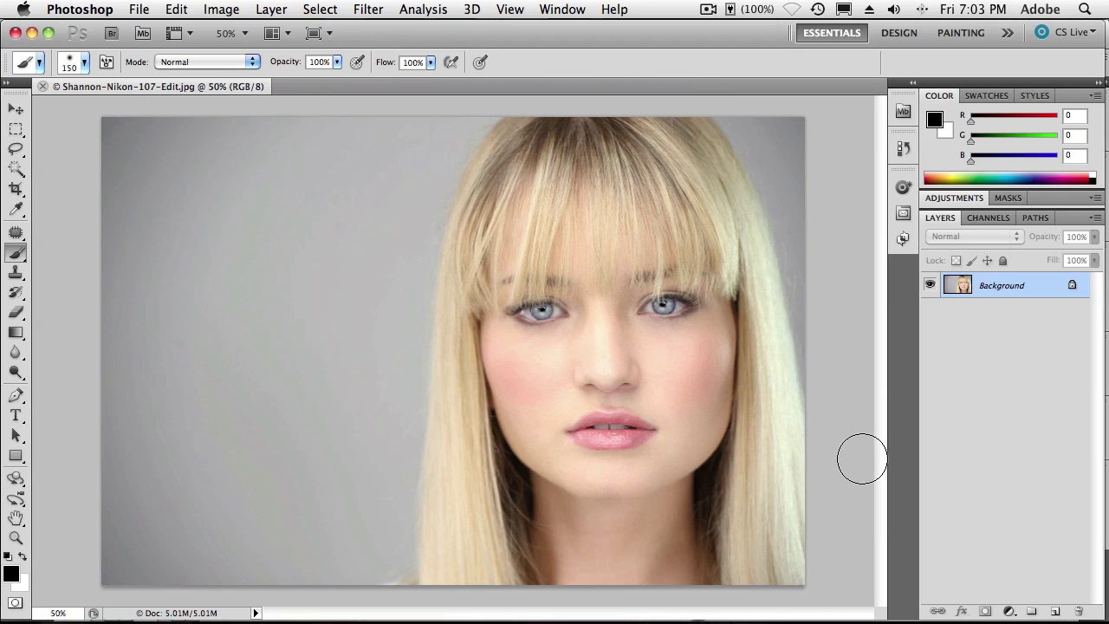
click(144, 10)
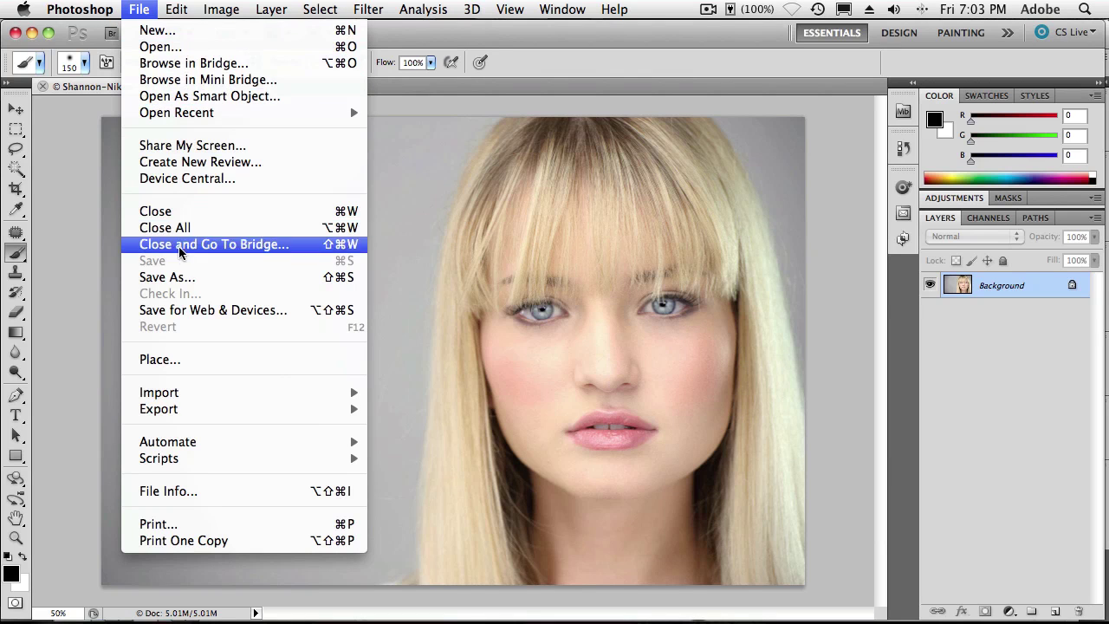
click(185, 278)
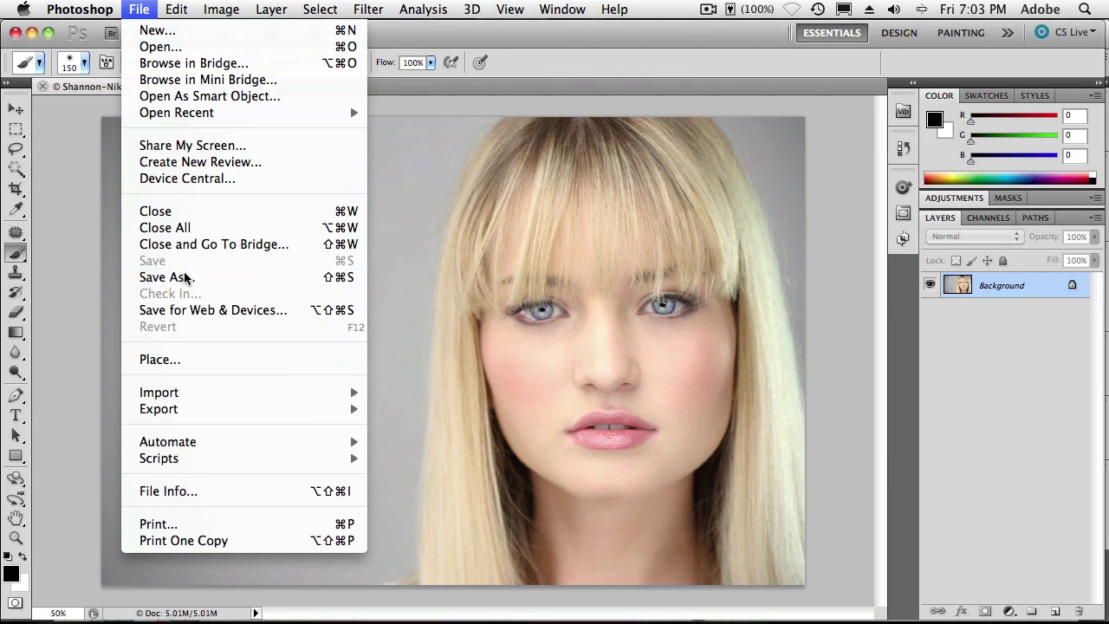
click(546, 300)
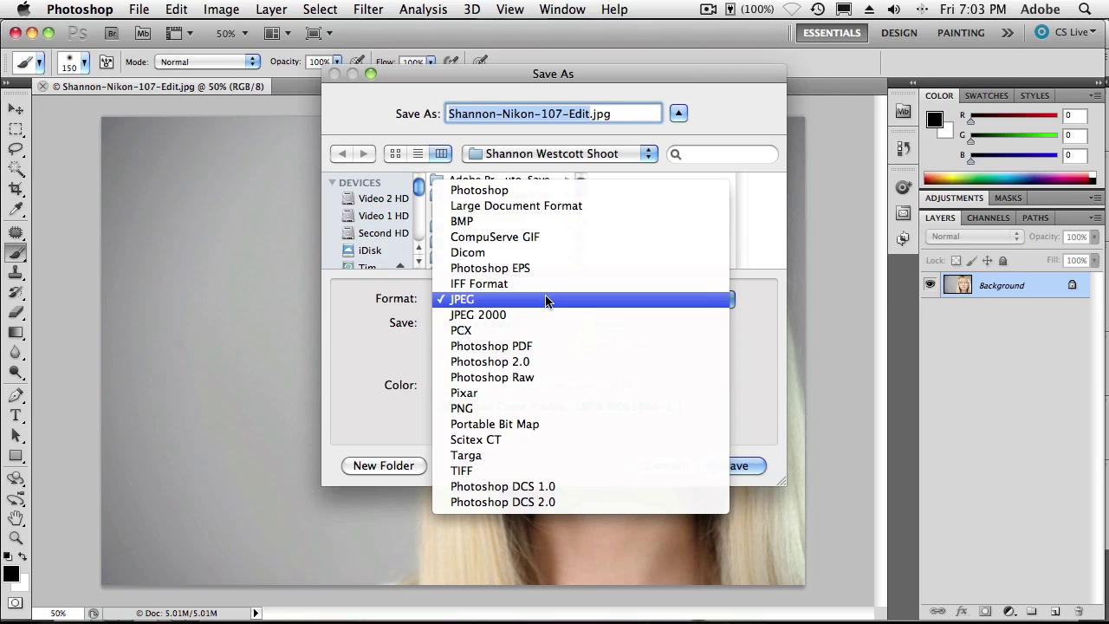
click(544, 345)
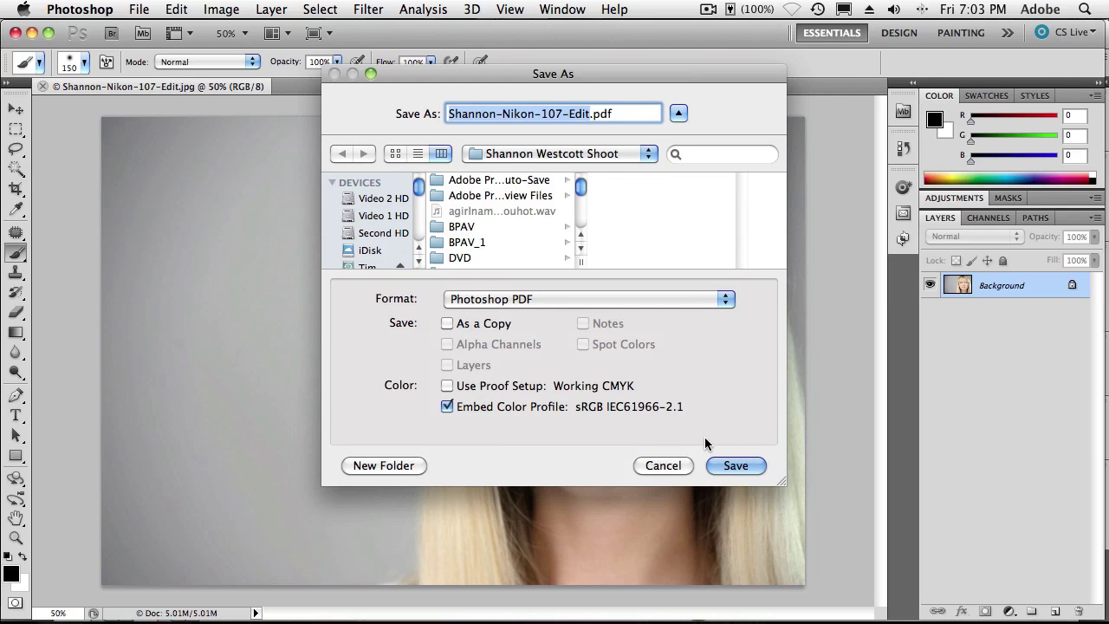
click(732, 465)
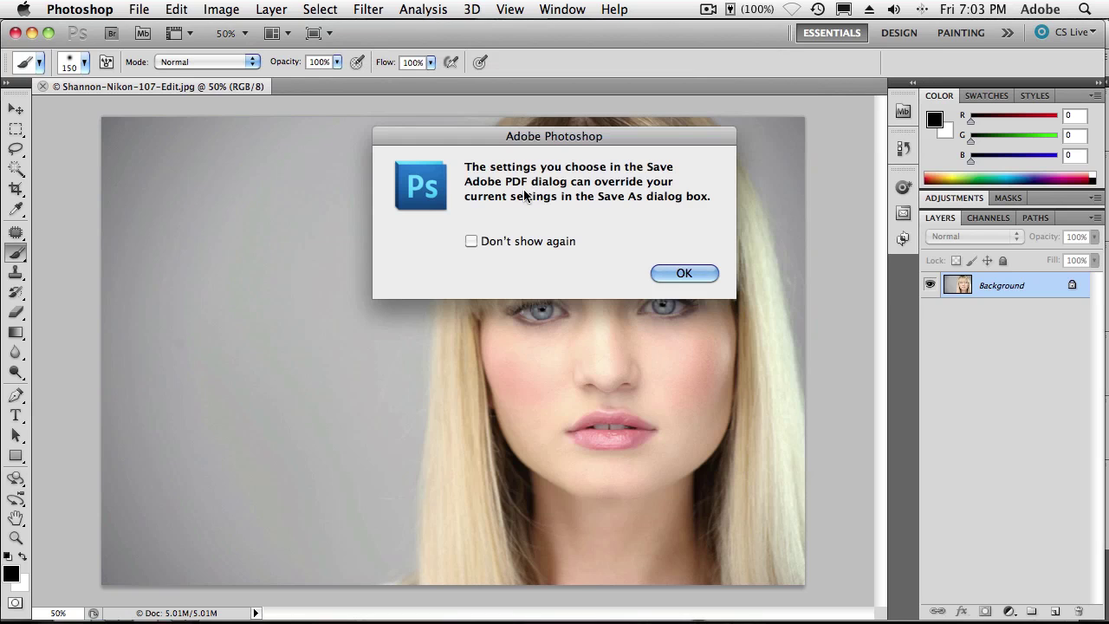
- Accept the PDF-override notice and turn off Preserve Photoshop Editing Capabilities
click(697, 271)
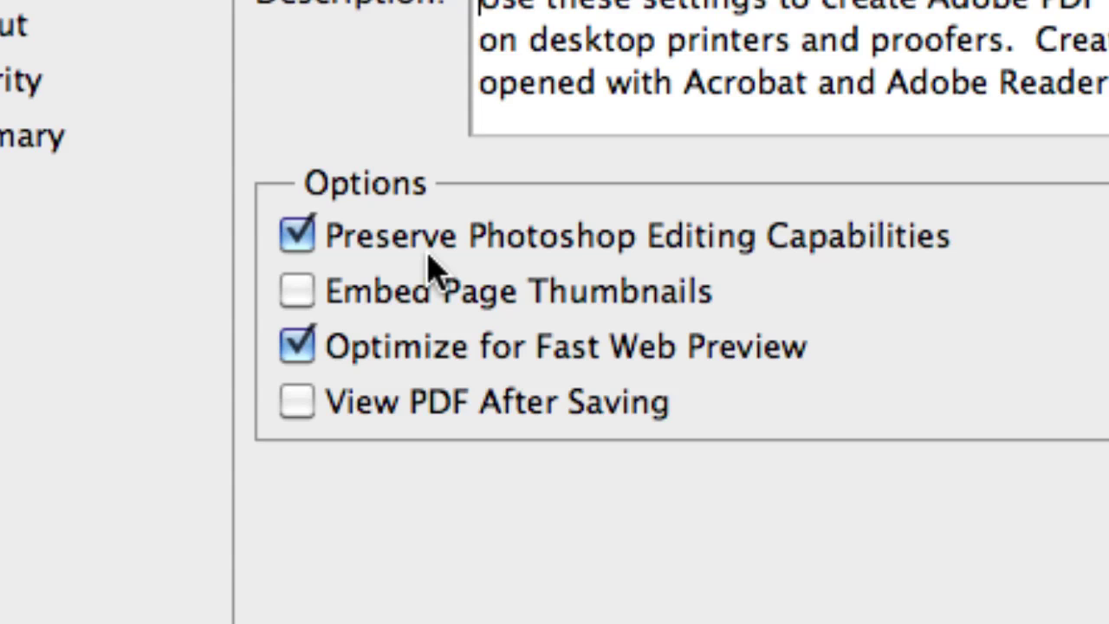
click(395, 246)
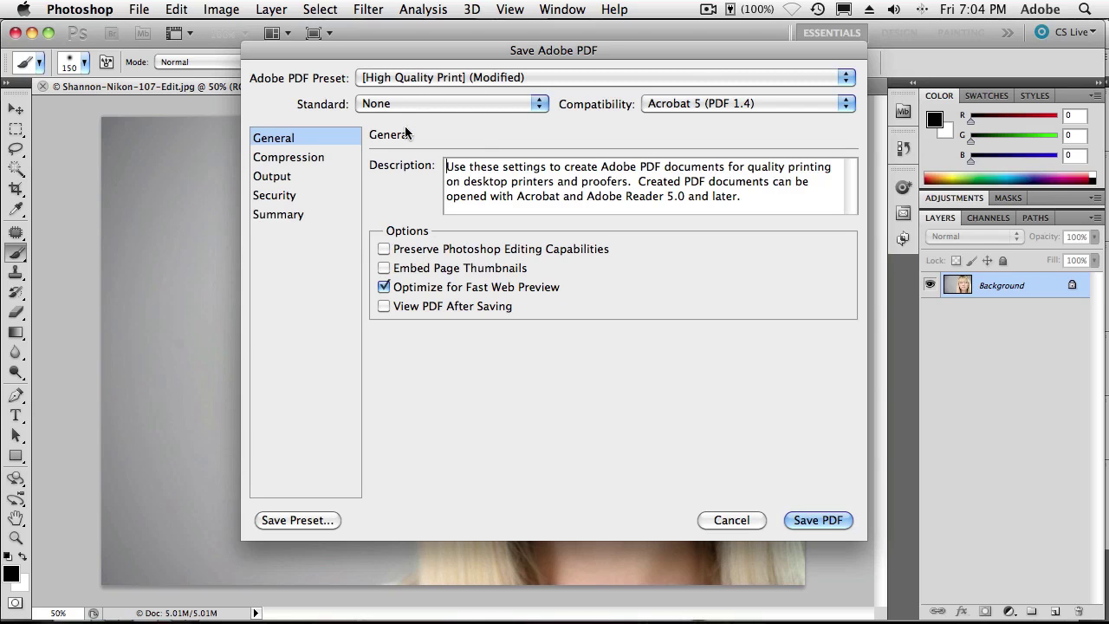
- Pick the [Smallest File Size] Adobe PDF preset, then cancel the PDF save
click(506, 77)
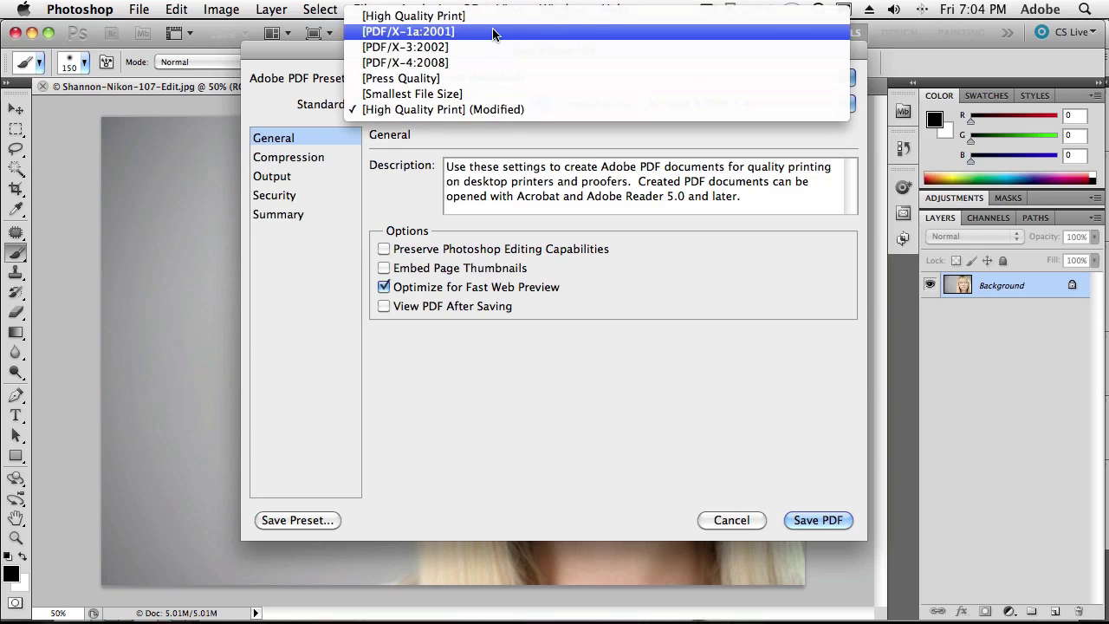
click(490, 94)
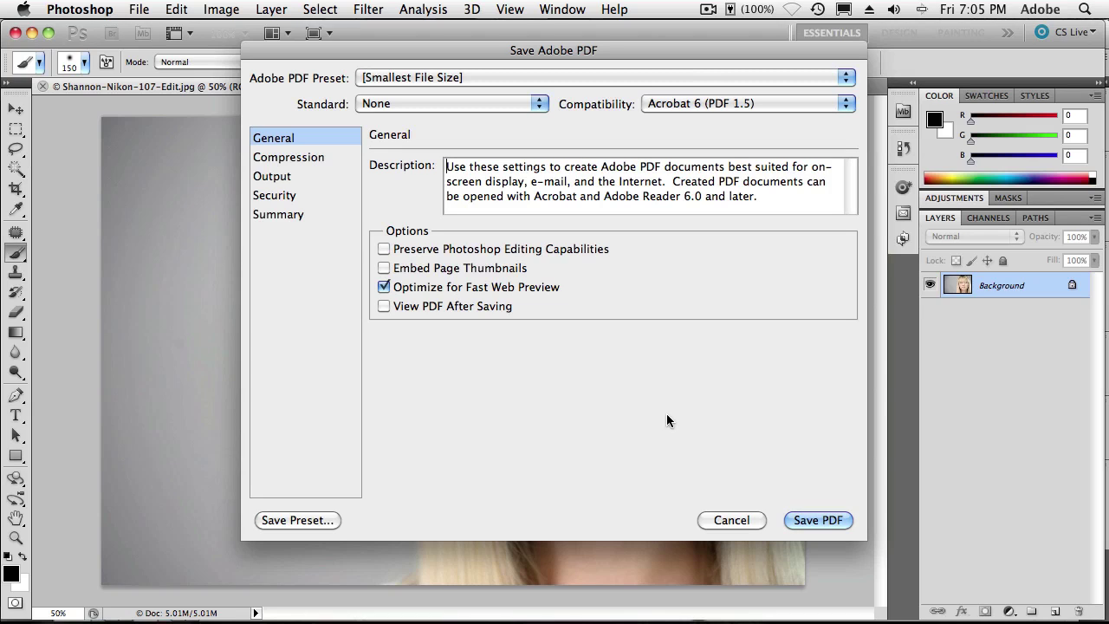
click(738, 525)
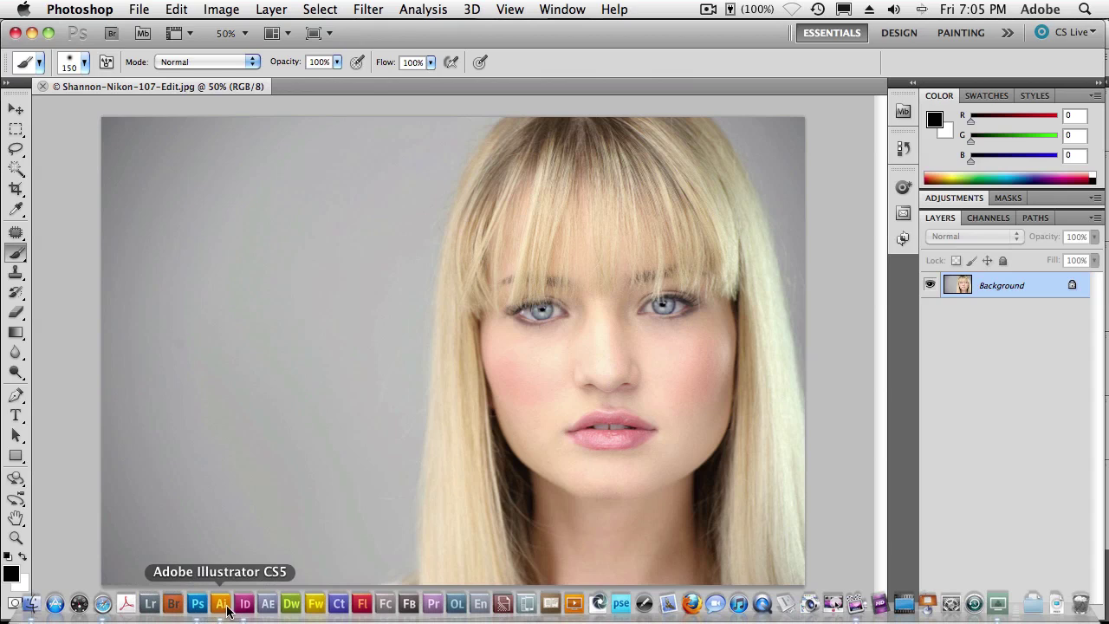
- Bring Illustrator with the Blue Mirror artwork to the front and show its File menu
click(224, 607)
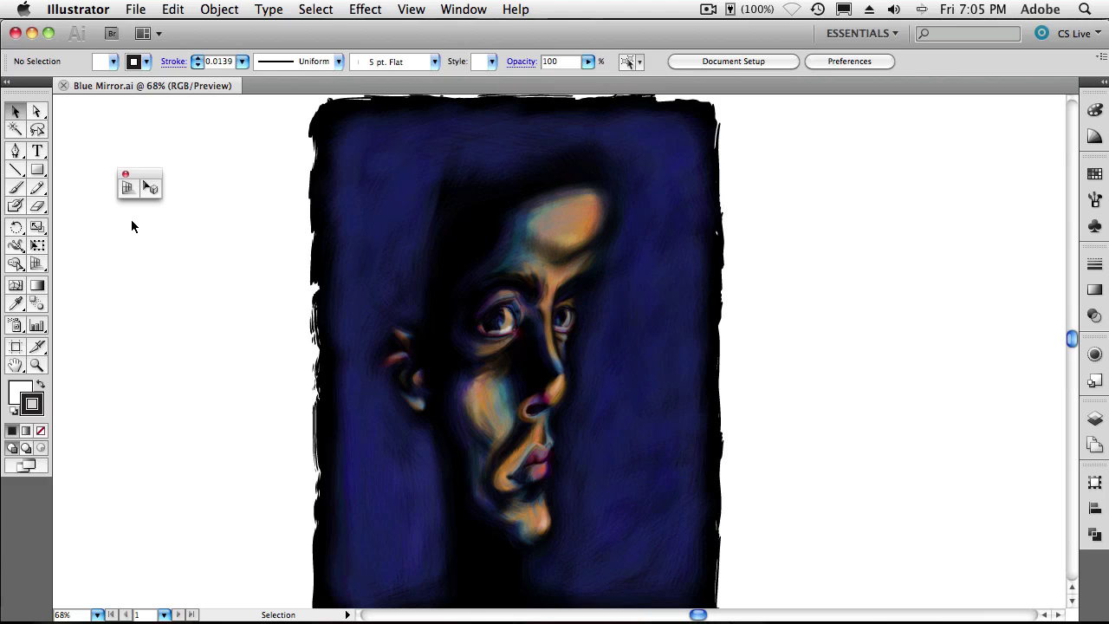
click(130, 10)
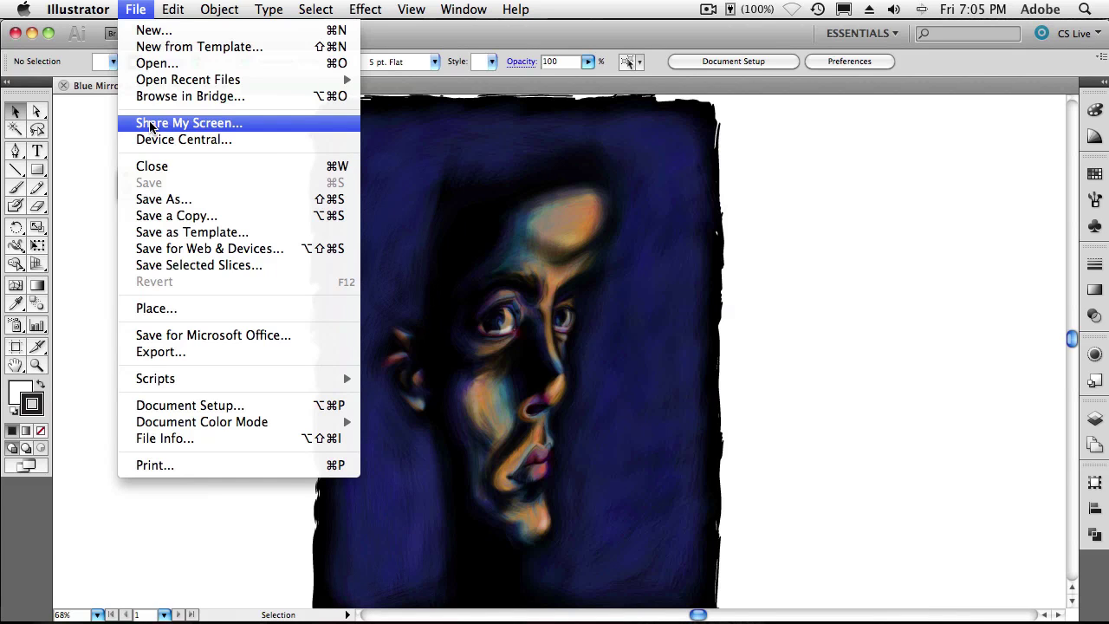
- Share the whole Desktop through Share My Screen > Share My Computer Screen
click(150, 124)
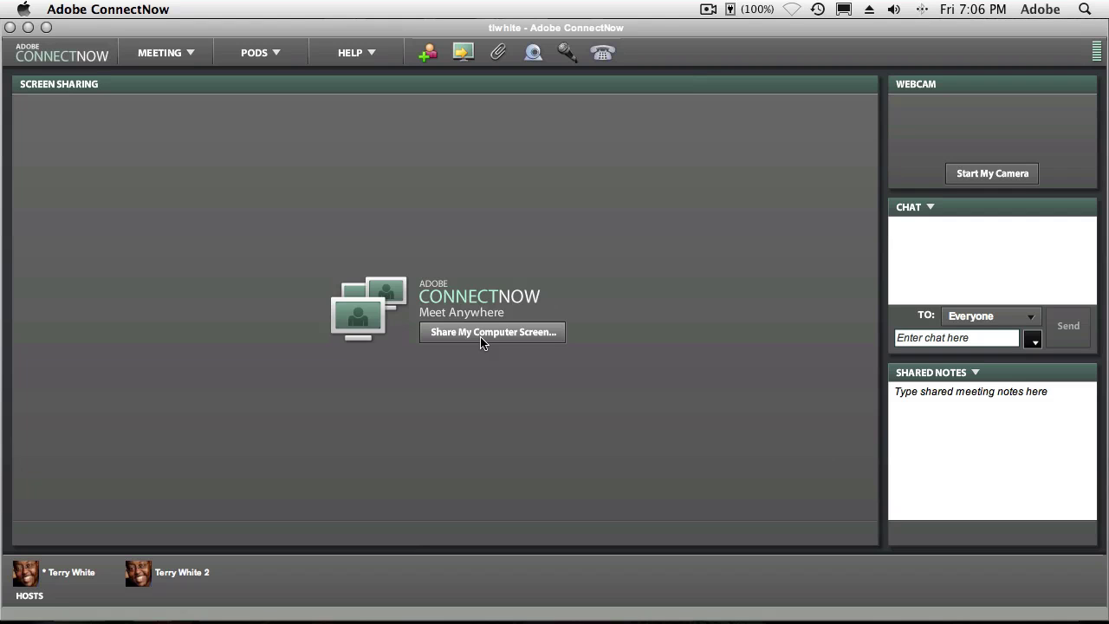
click(482, 340)
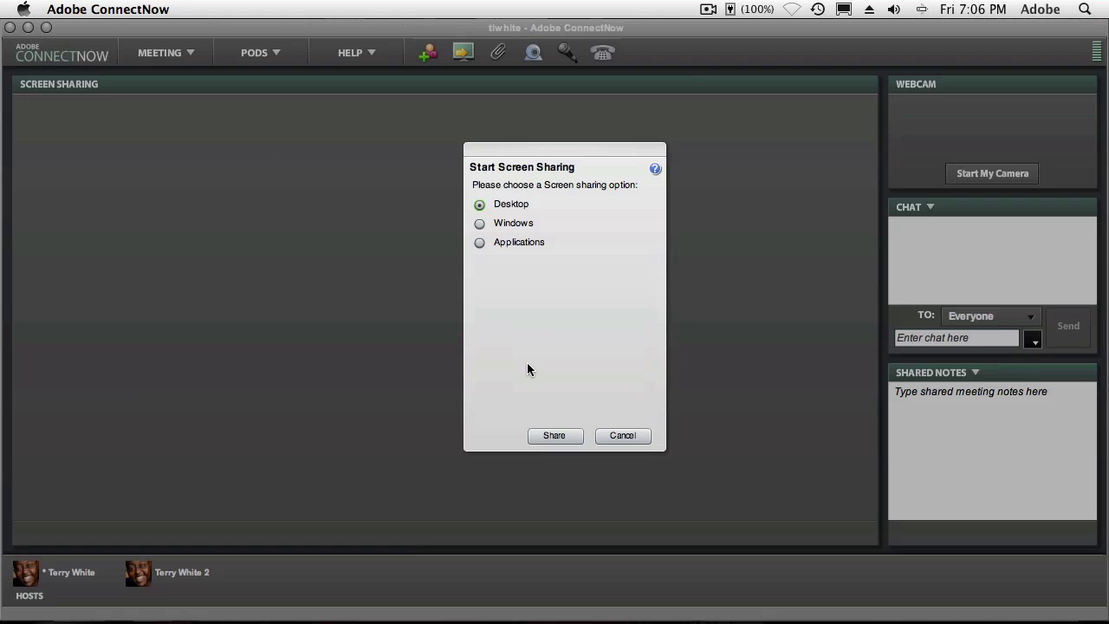
click(561, 435)
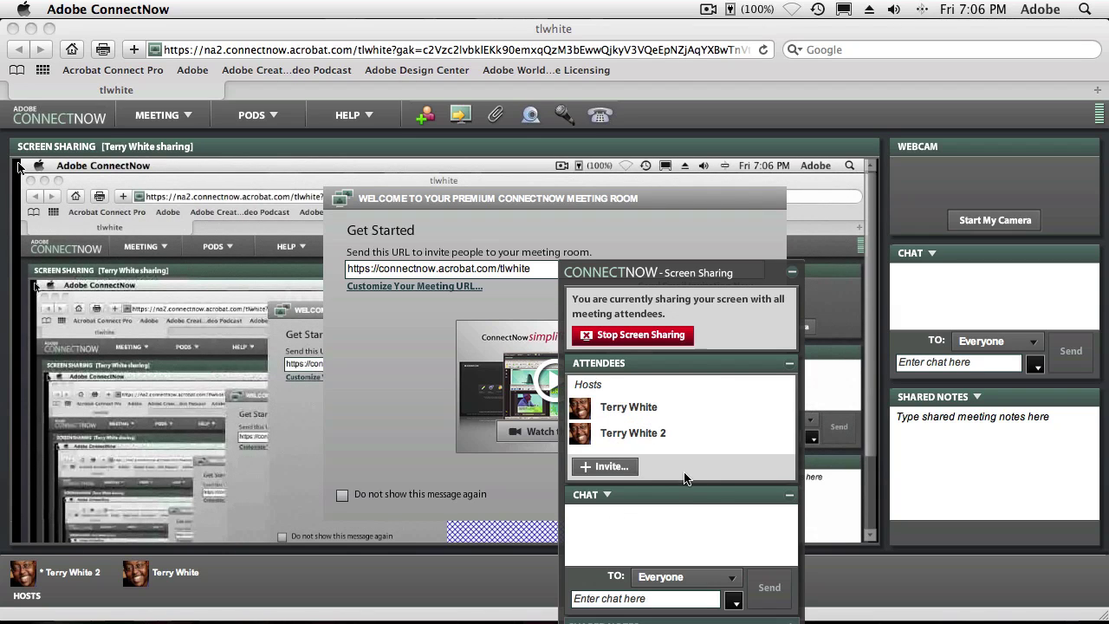
- Collapse the sharing status panel, dismiss the Welcome message, and close Safari
click(791, 271)
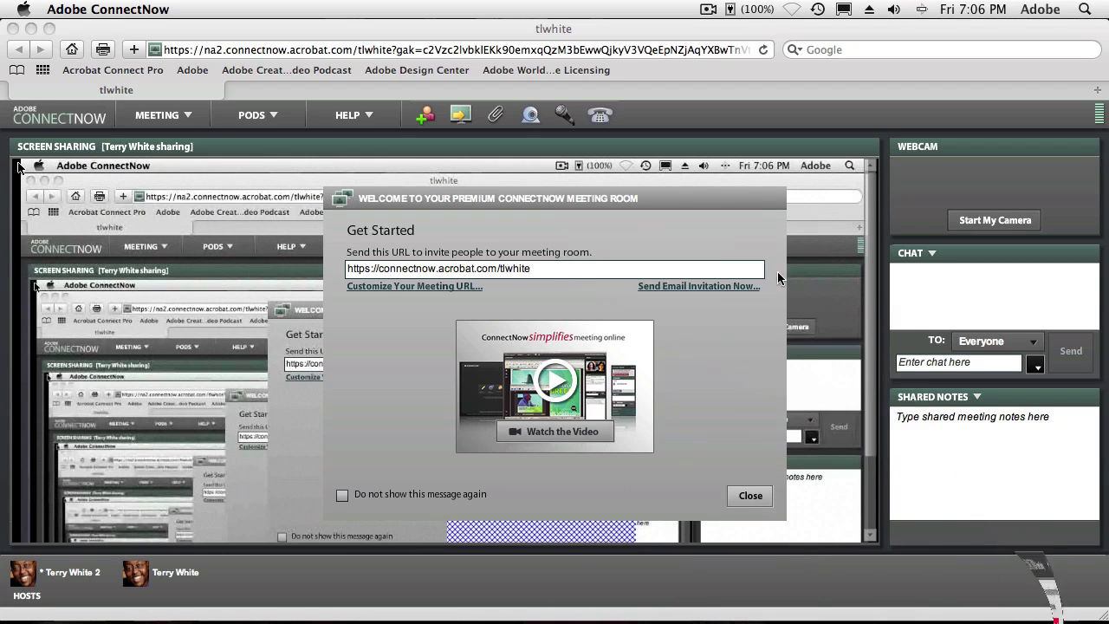
click(753, 498)
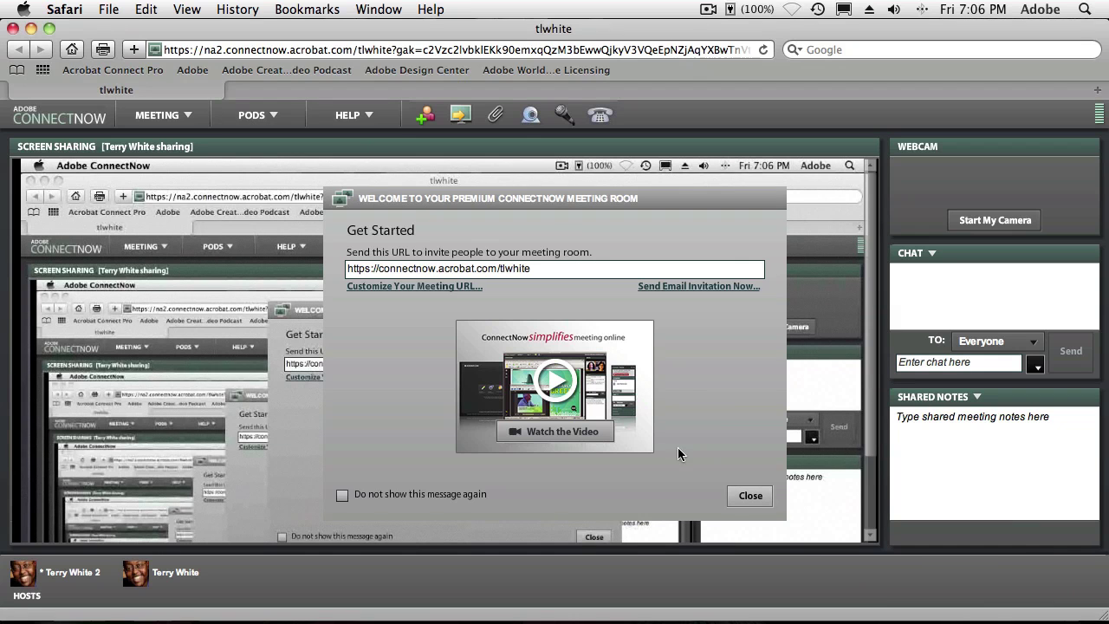
click(747, 497)
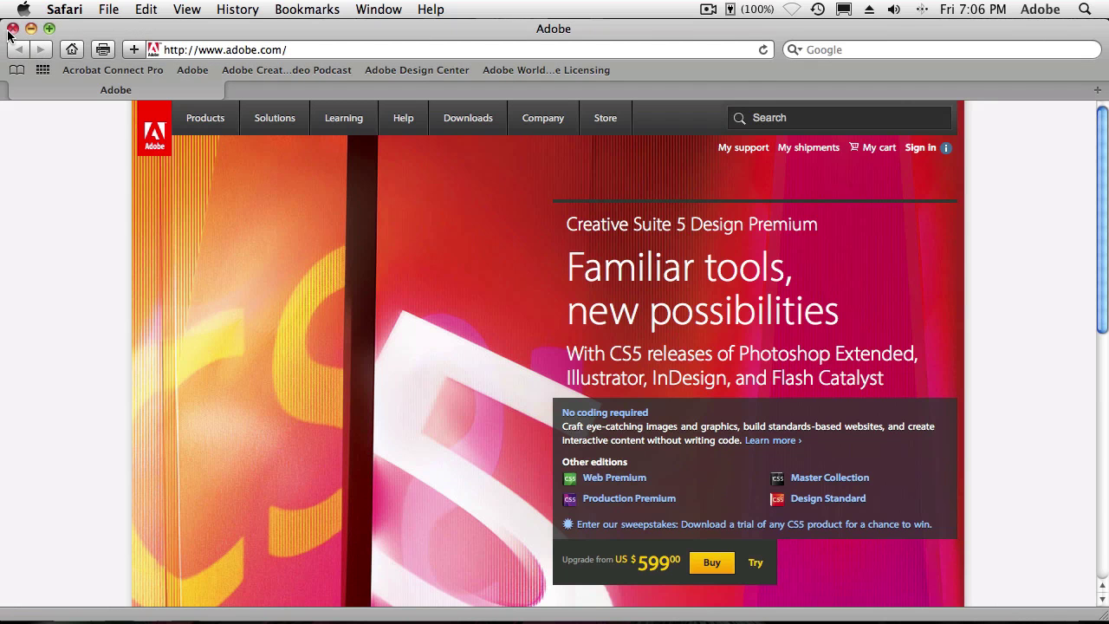
click(13, 30)
- Return to Illustrator, lasso and deselect the face pieces, then restore the ConnectNow sharing panel
click(217, 221)
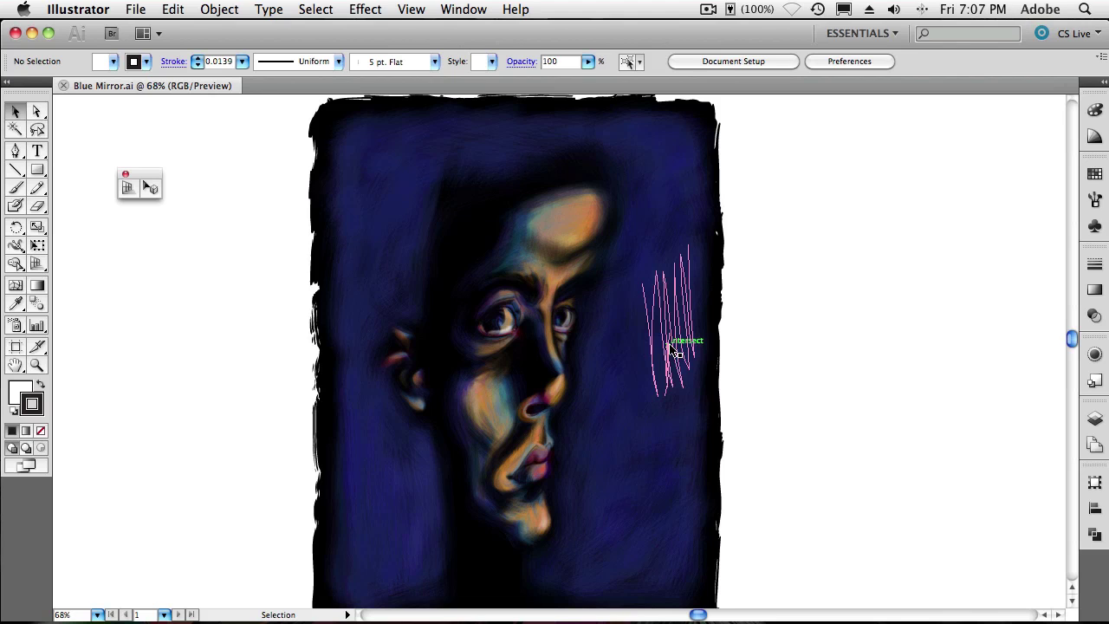
drag(675, 351, 711, 446)
click(734, 453)
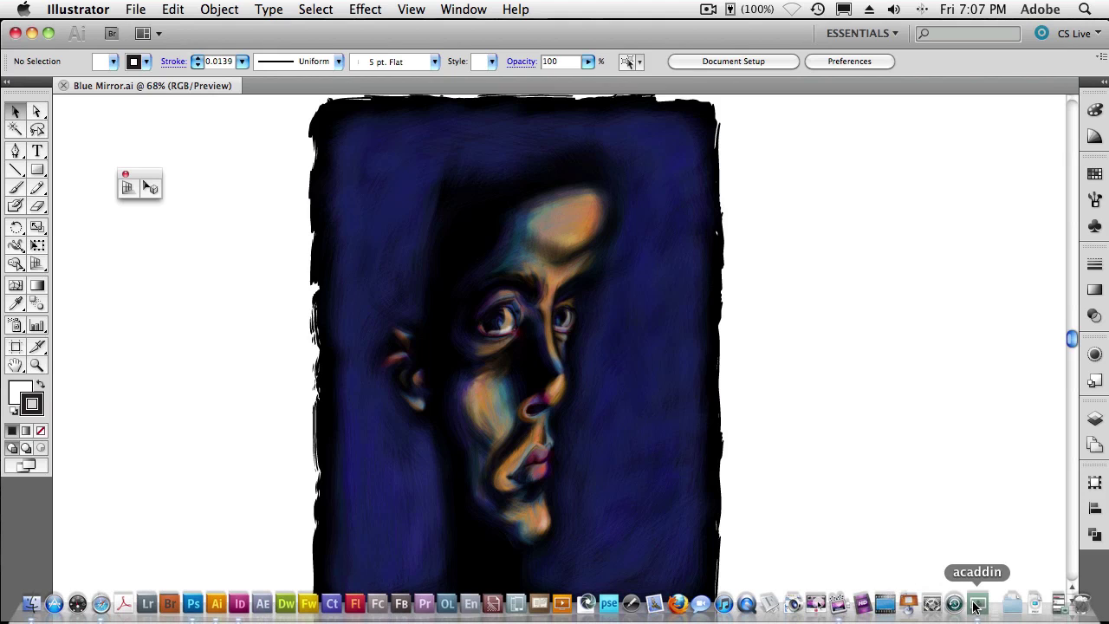
mouse_move(1033, 604)
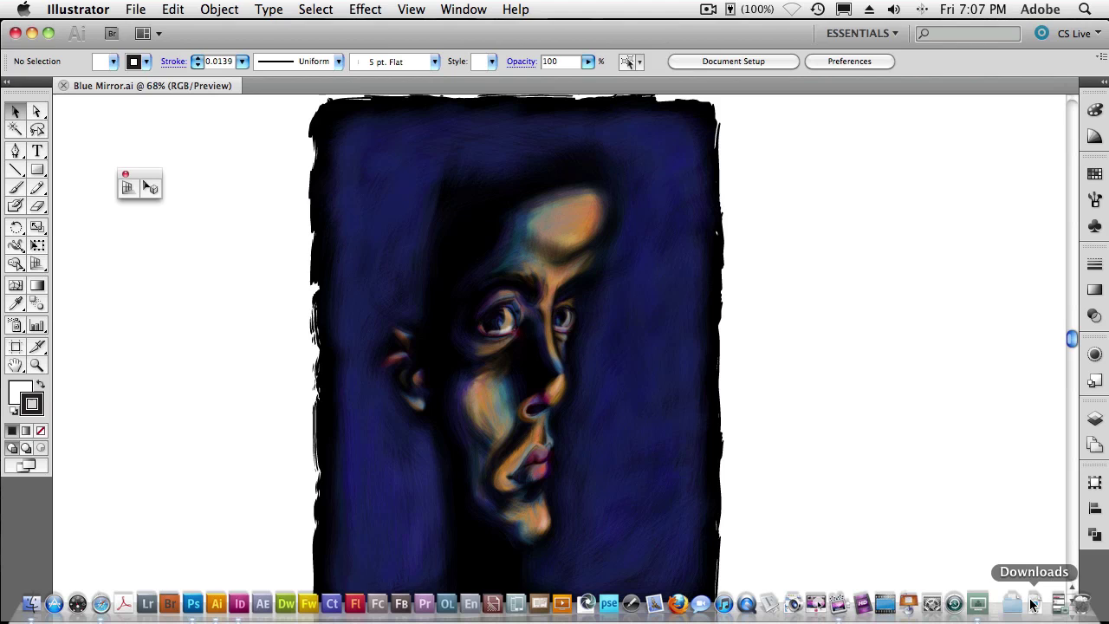
click(1062, 606)
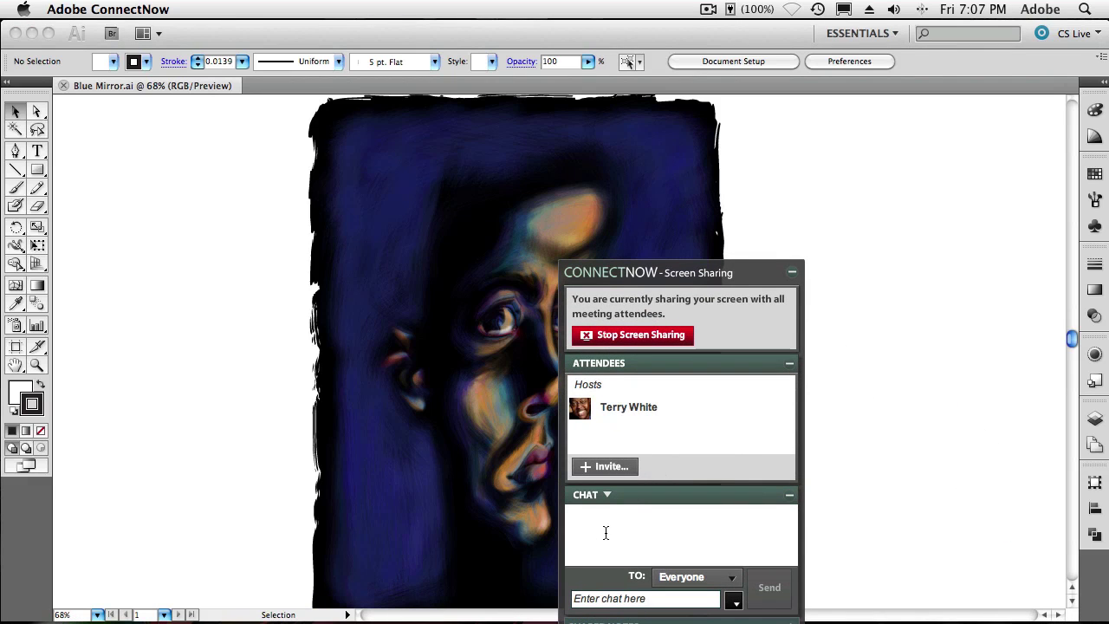
- Stop Screen Sharing from the ConnectNow panel
click(644, 340)
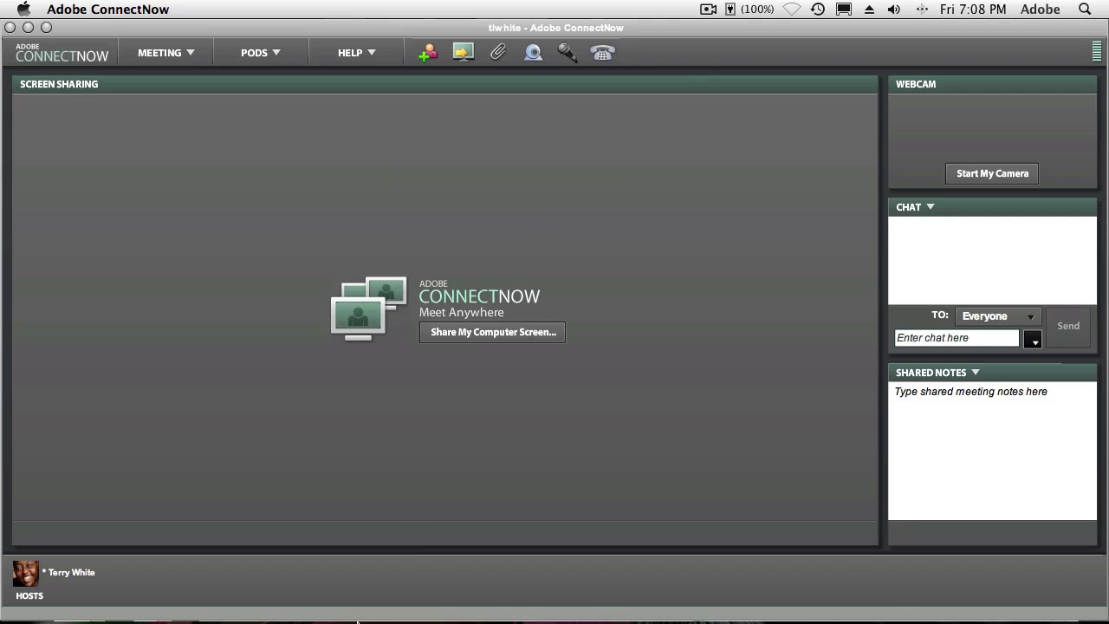
- Bring the LOCAL spring cover forward in InDesign, glance at File, and collapse the Layers panel
click(245, 604)
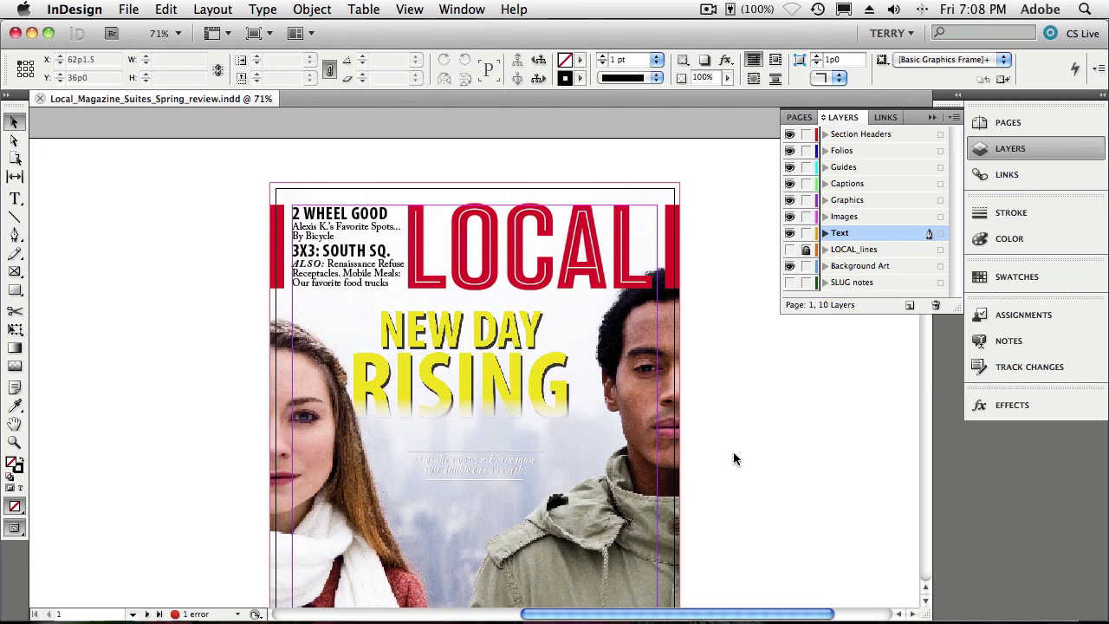
click(129, 10)
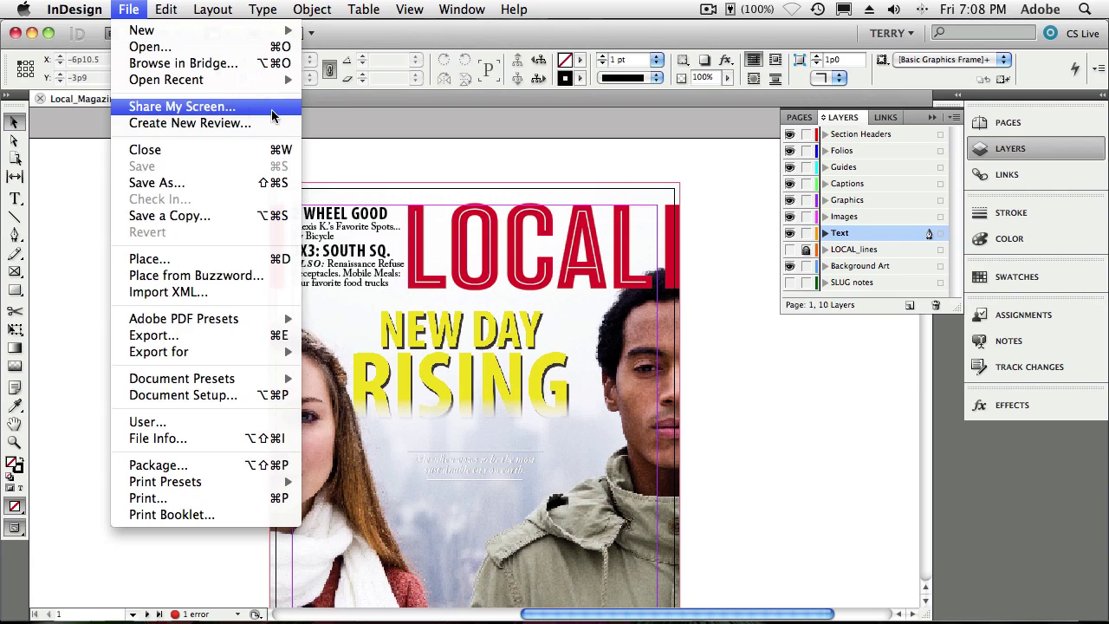
click(362, 148)
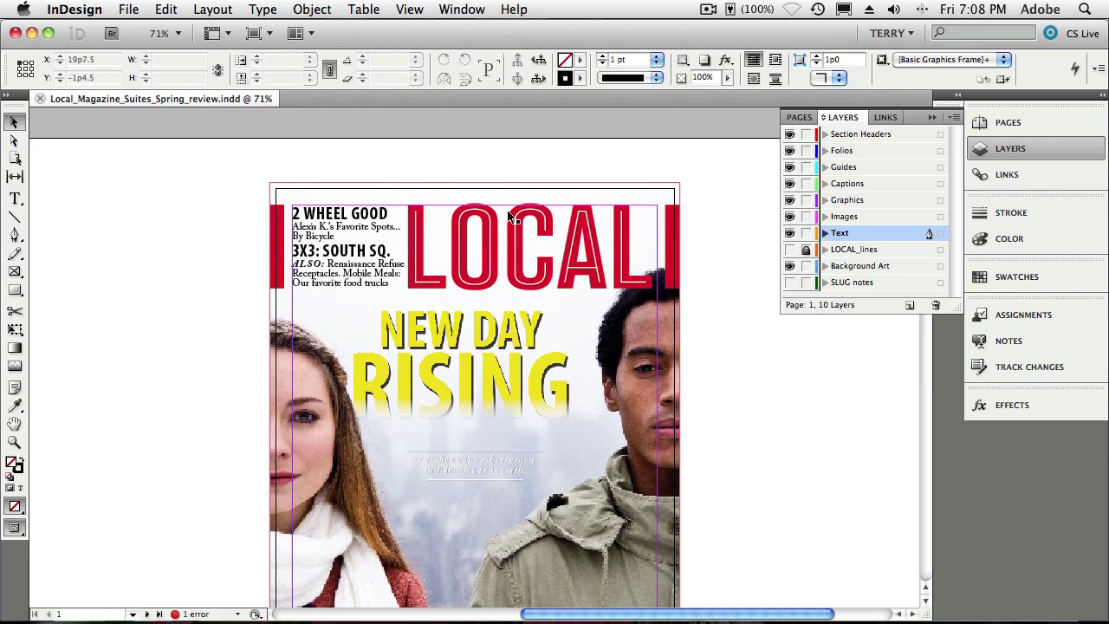
click(933, 117)
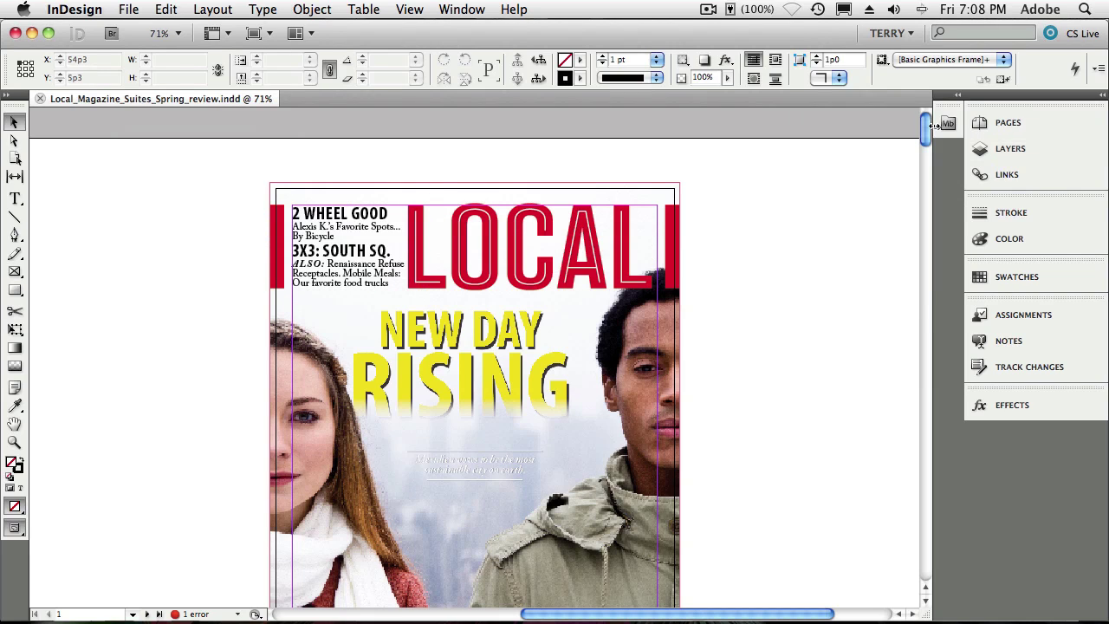
scroll(928, 144, down, 2)
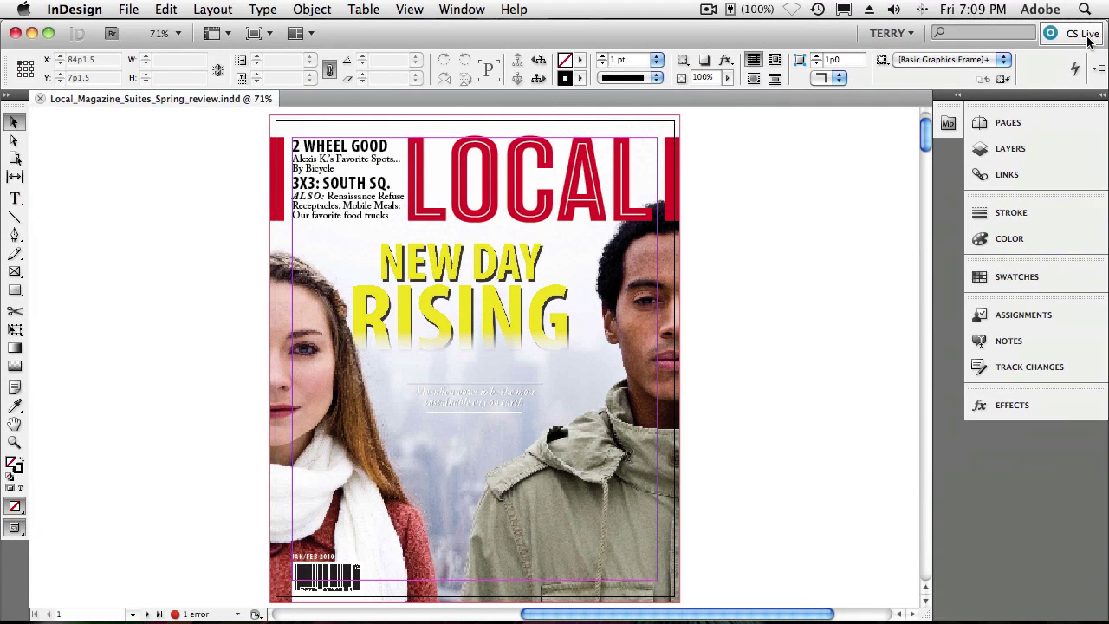
- Open the CS Live services menu at InDesign's top right
click(1088, 38)
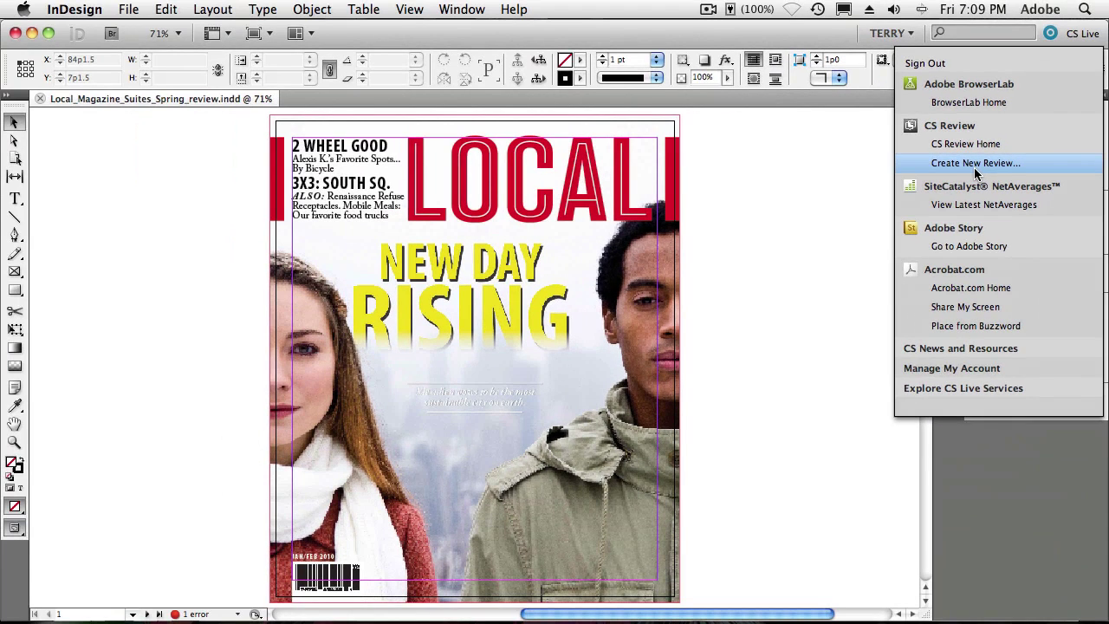
- Create a new review named Local_Magazine_Suites_Spring_review, saved to My Workspace
click(980, 165)
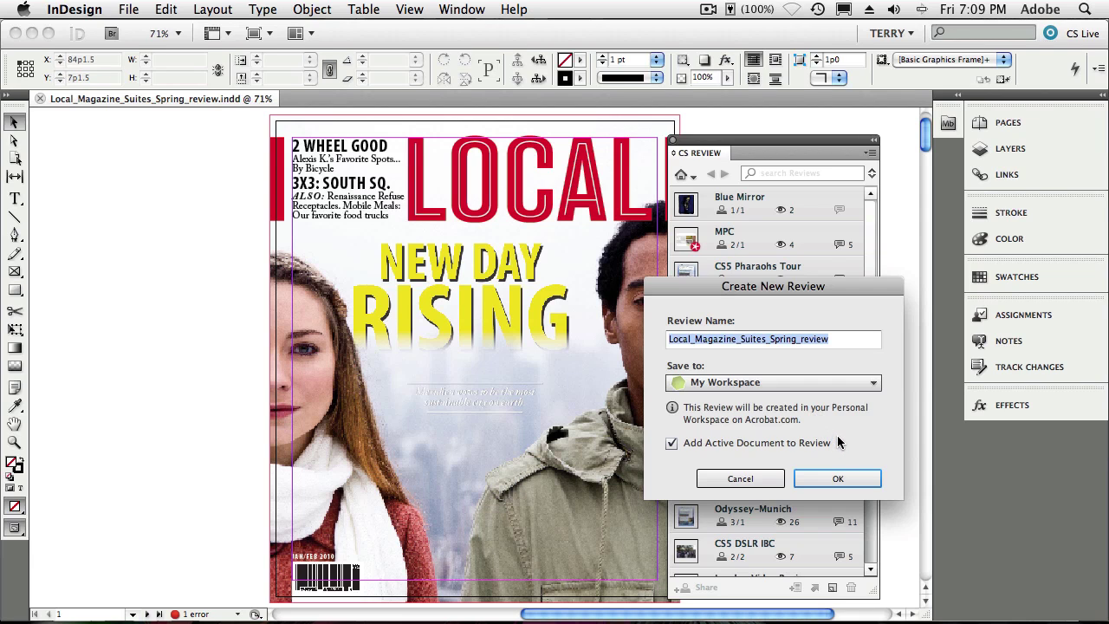
- Create the Local_Magazine_Suites_Spring_review and upload the cover page, set to view online after upload
click(849, 474)
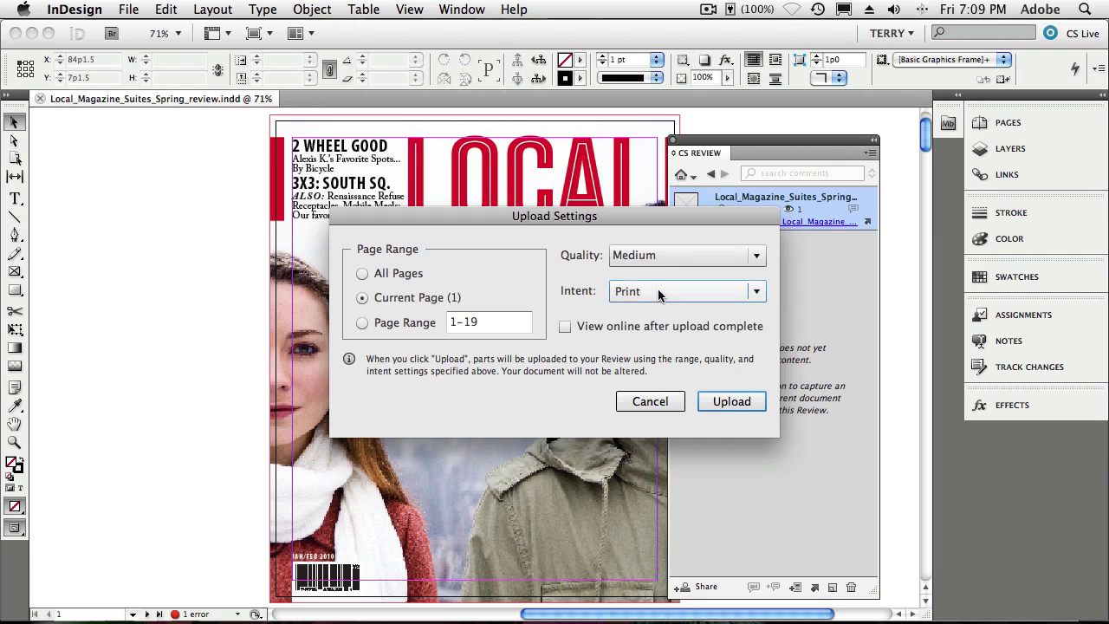
click(565, 326)
click(741, 403)
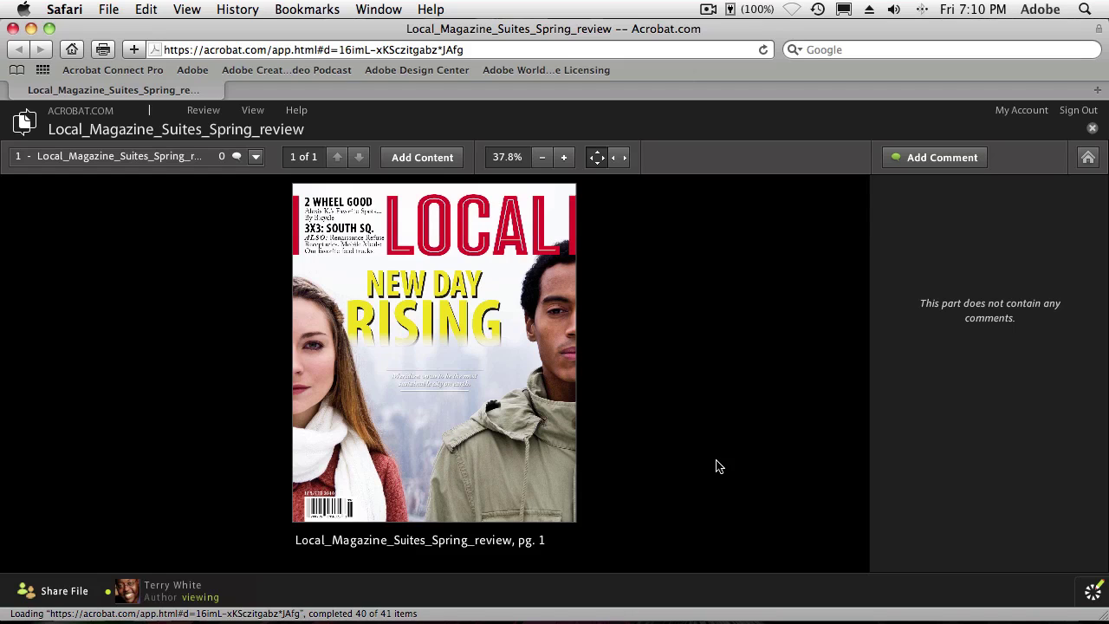
- Check the Share File option for sharing with individuals, then close without inviting anyone
click(69, 598)
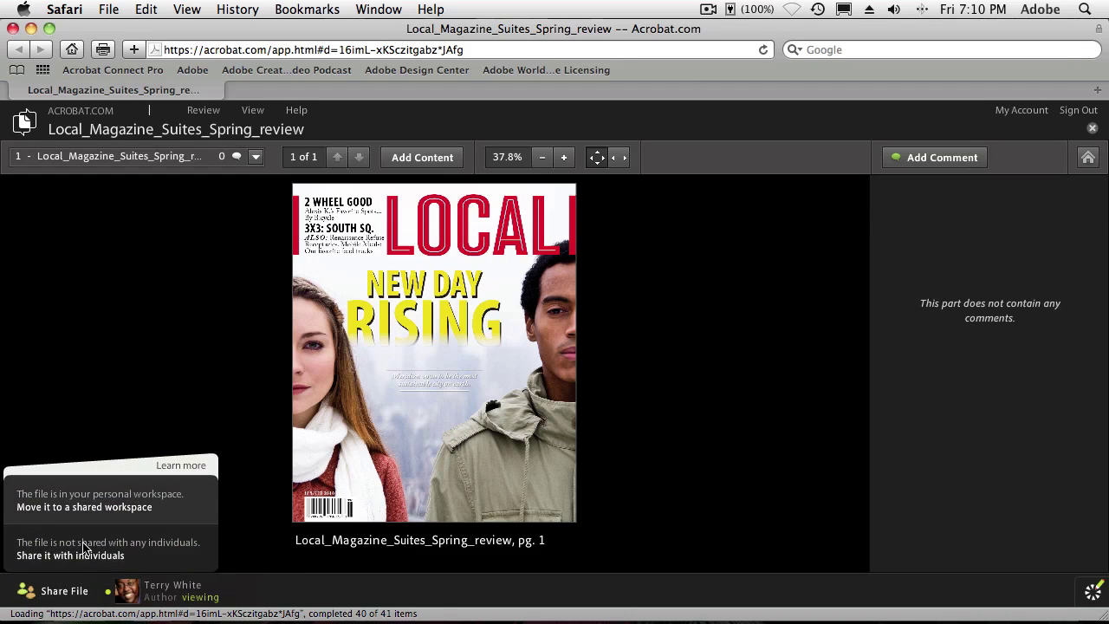
click(82, 555)
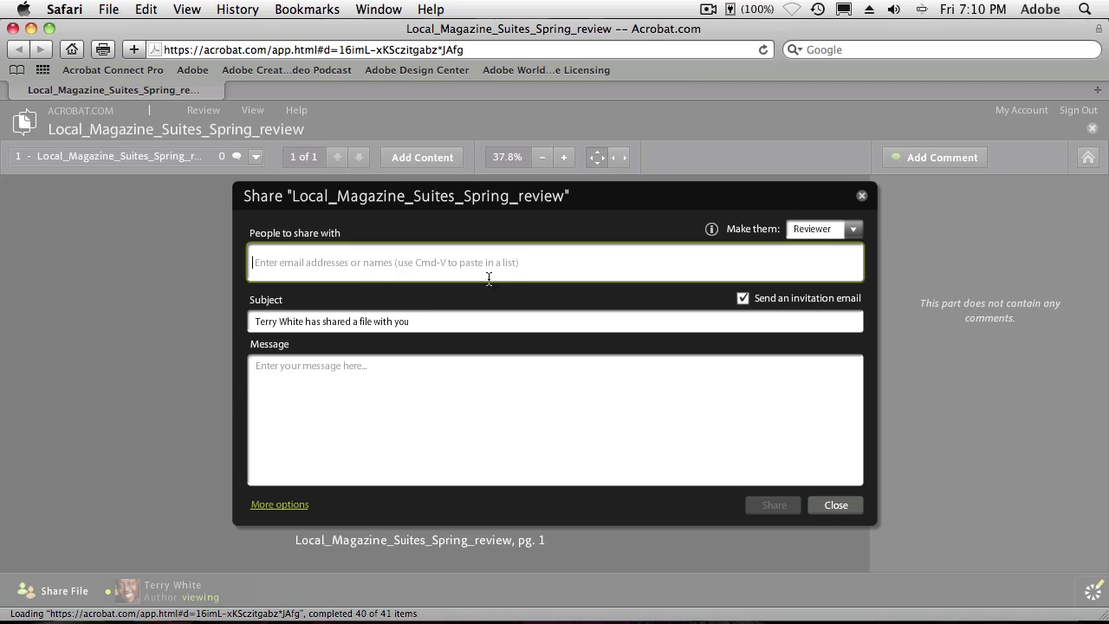
click(835, 510)
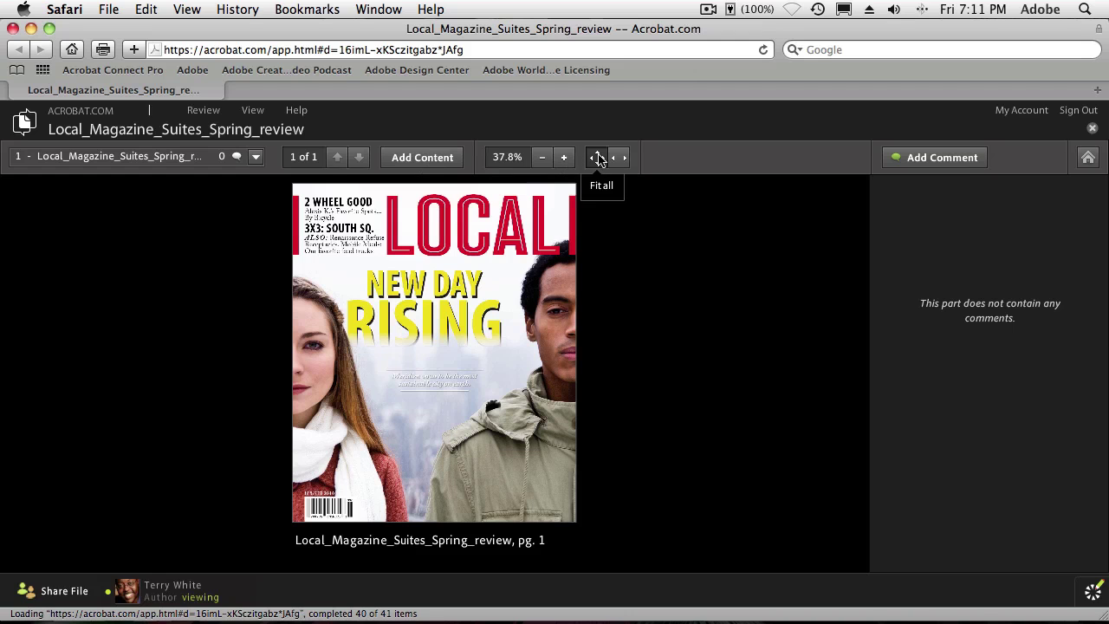
- Zoom the cover to 100% and save the comment 'remove the blemish from this cheek' on the woman's cheek
click(565, 157)
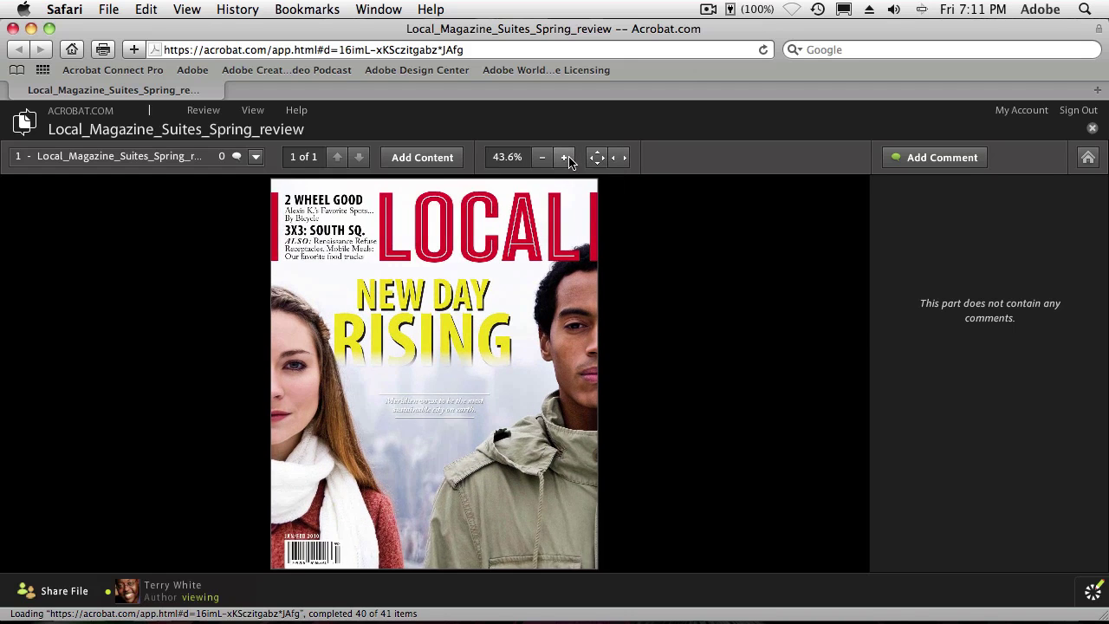
click(565, 156)
click(565, 157)
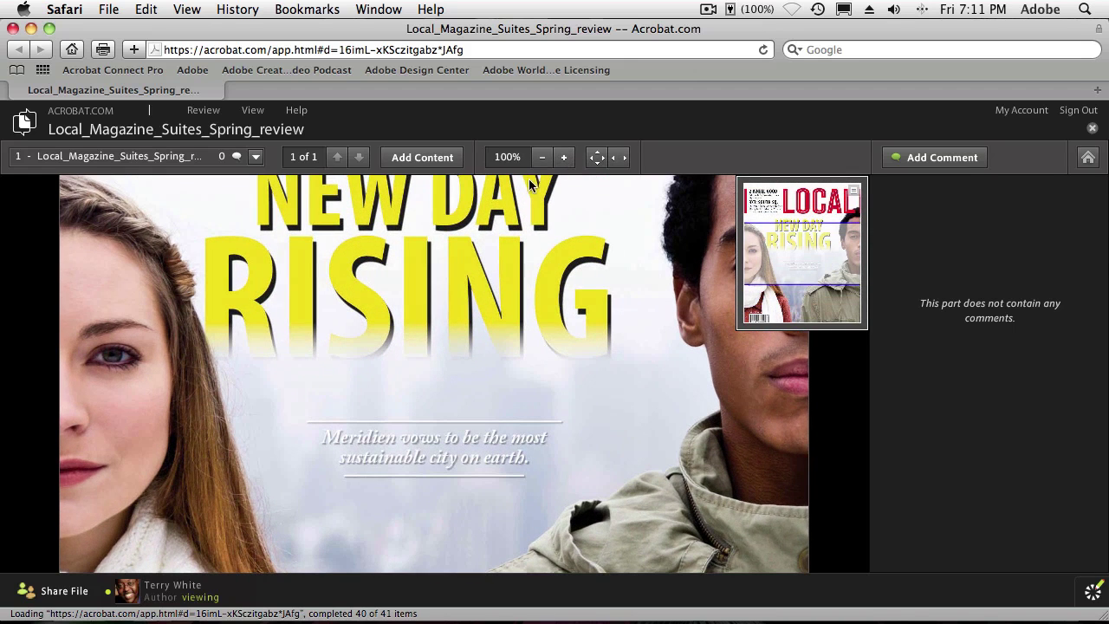
click(155, 448)
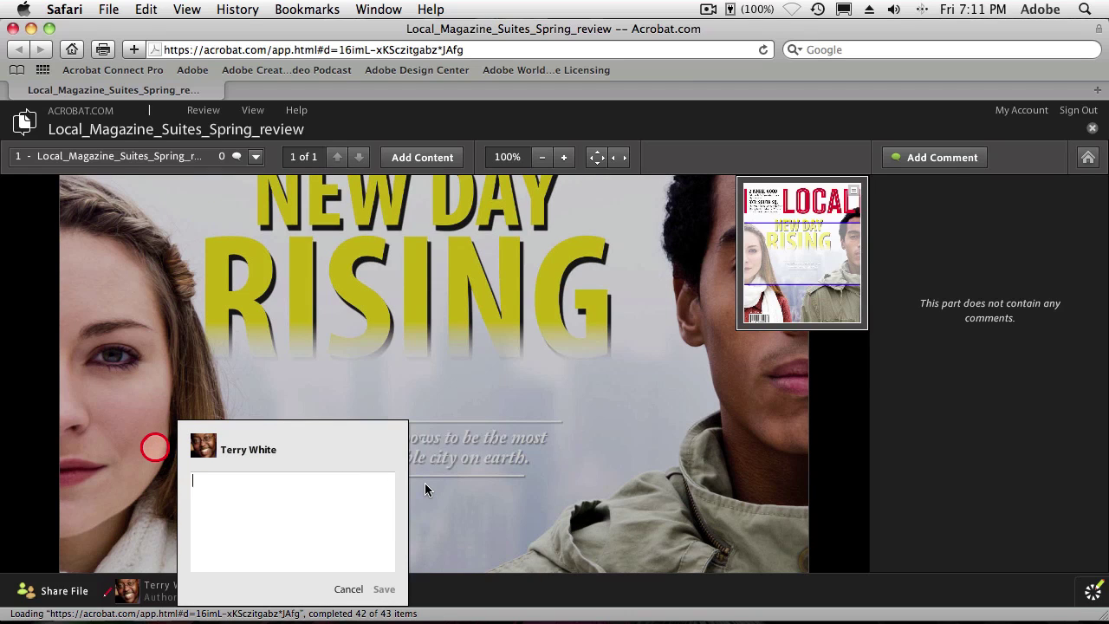
text(rmore)
key(BackSpace)
key(BackSpace)
key(BackSpace)
text(move)
text( the blem)
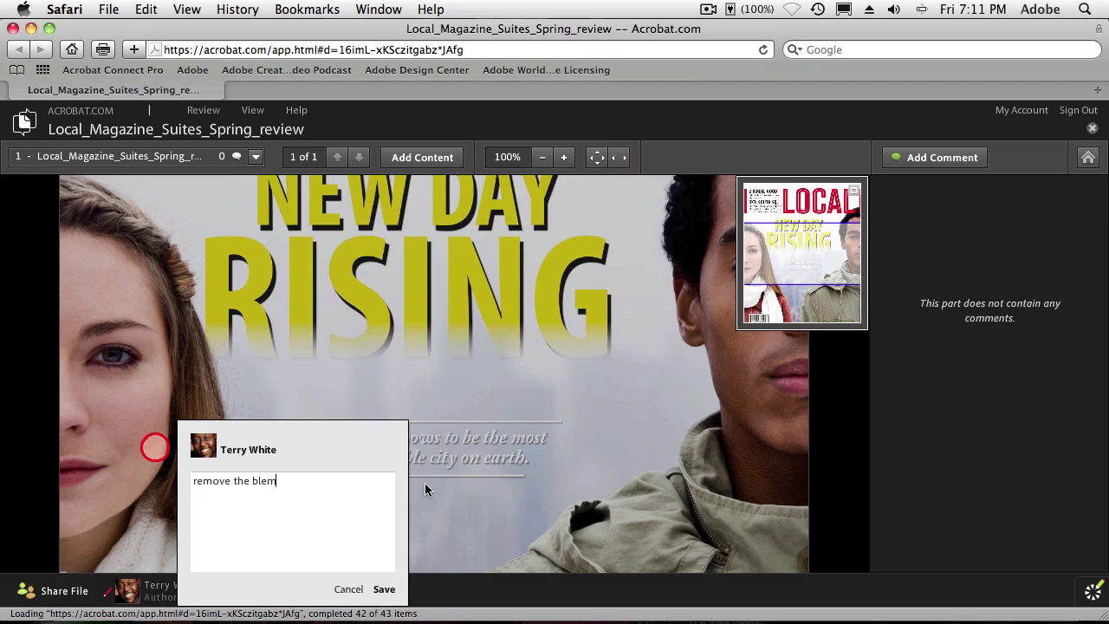
text(ish from this)
text( chee)
key(BackSpace)
text(e)
text(k)
click(383, 590)
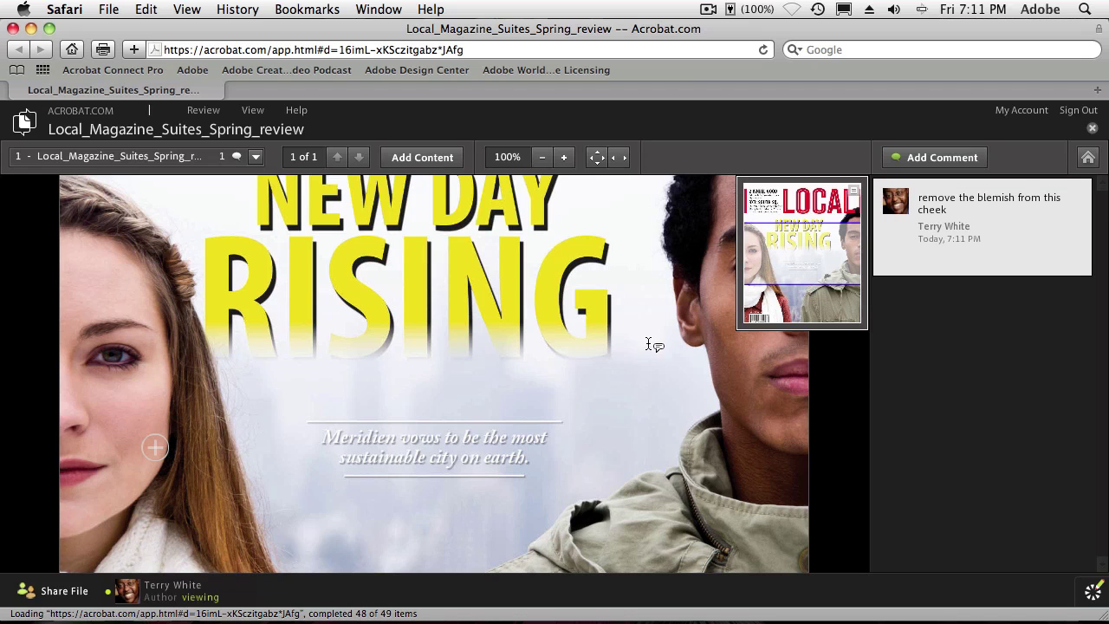
- Save a 'Look good' comment beside the man's face, then switch back to InDesign
click(632, 404)
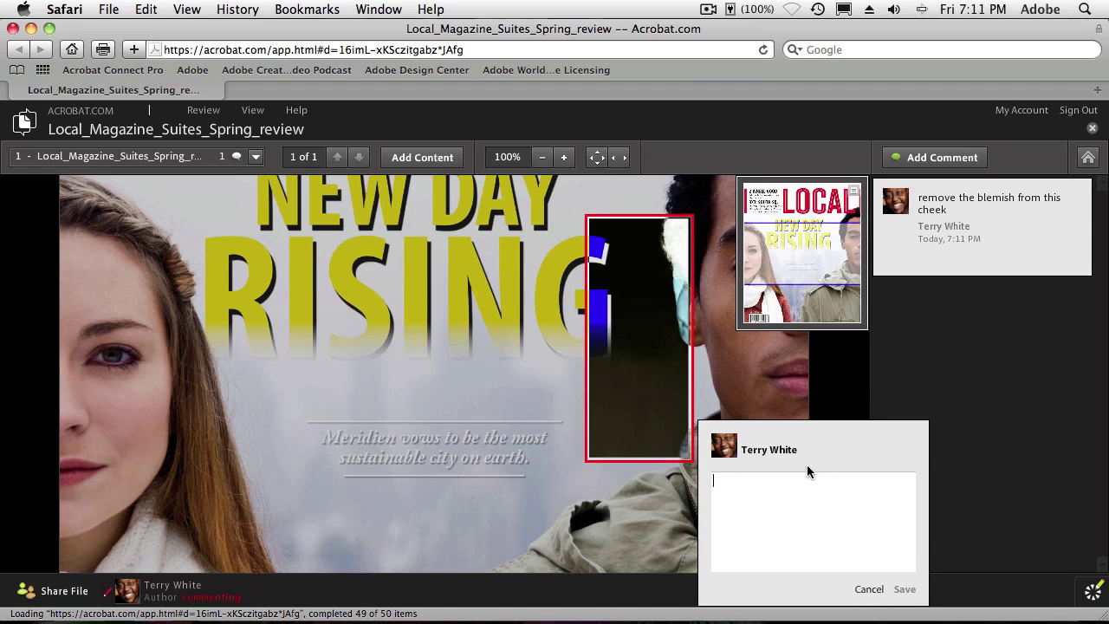
text(Look go)
text(od)
click(903, 589)
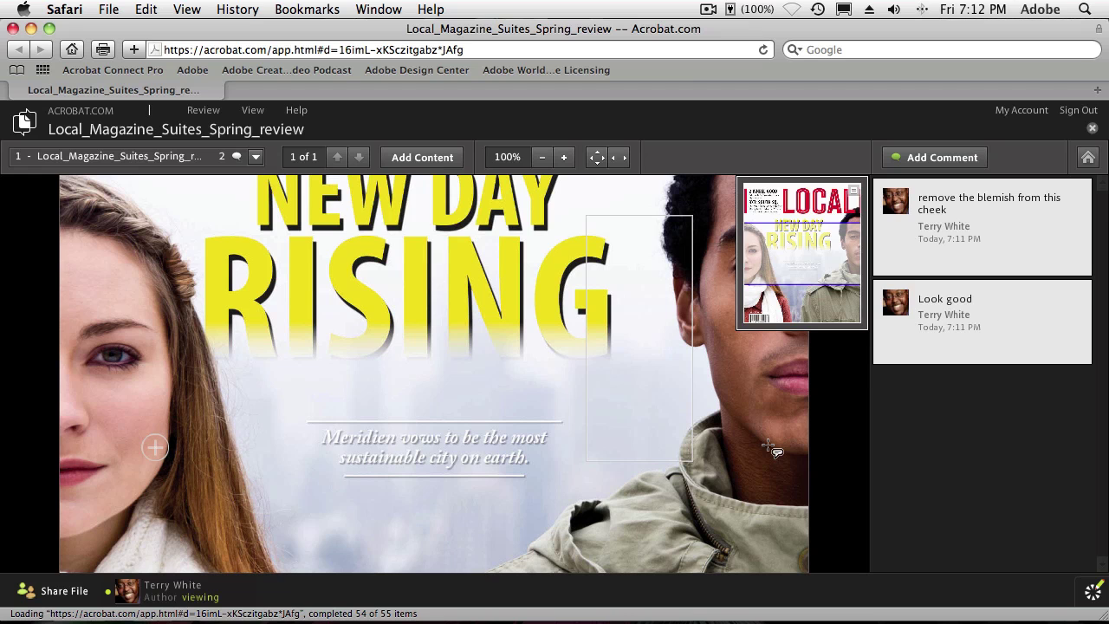
key(super+Tab)
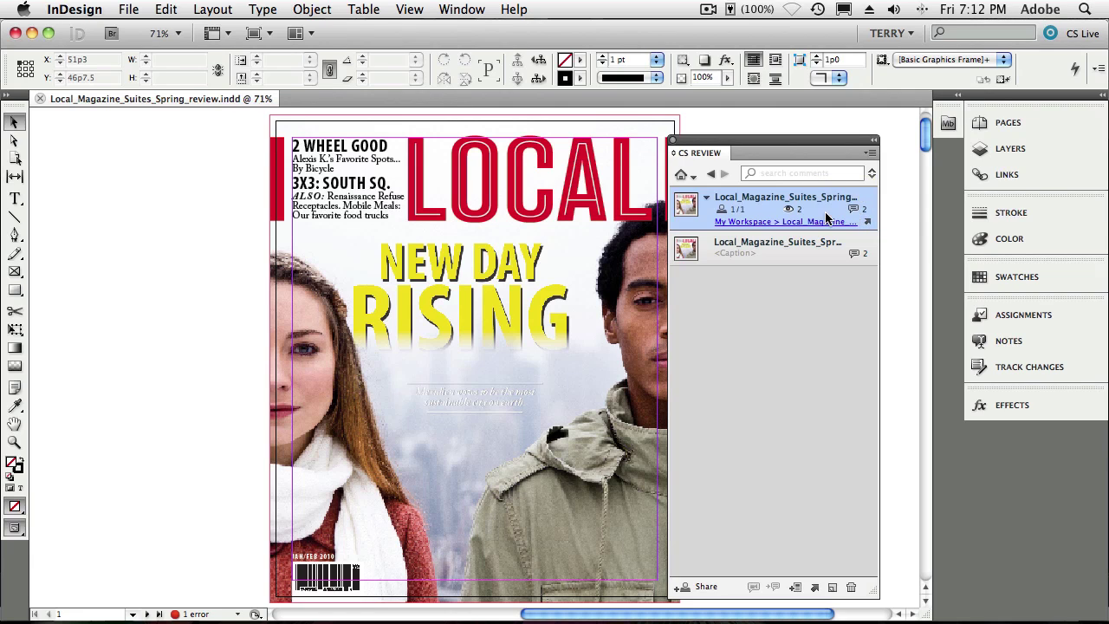
- Expand the review item in CS Review and preview the 'remove the blemish' comment thumbnail
click(854, 256)
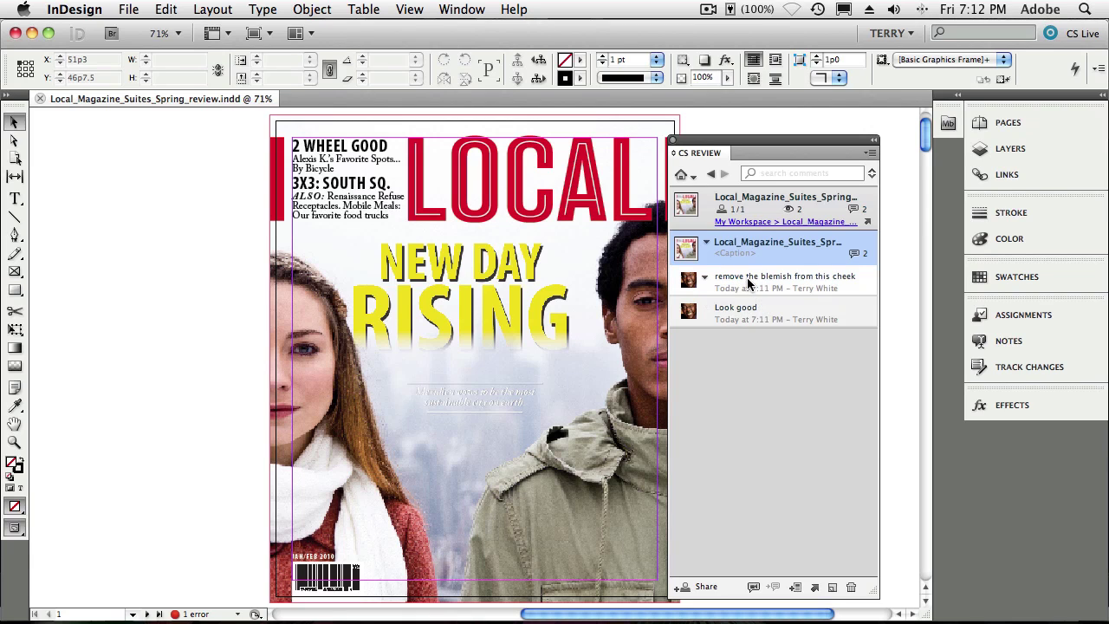
click(748, 283)
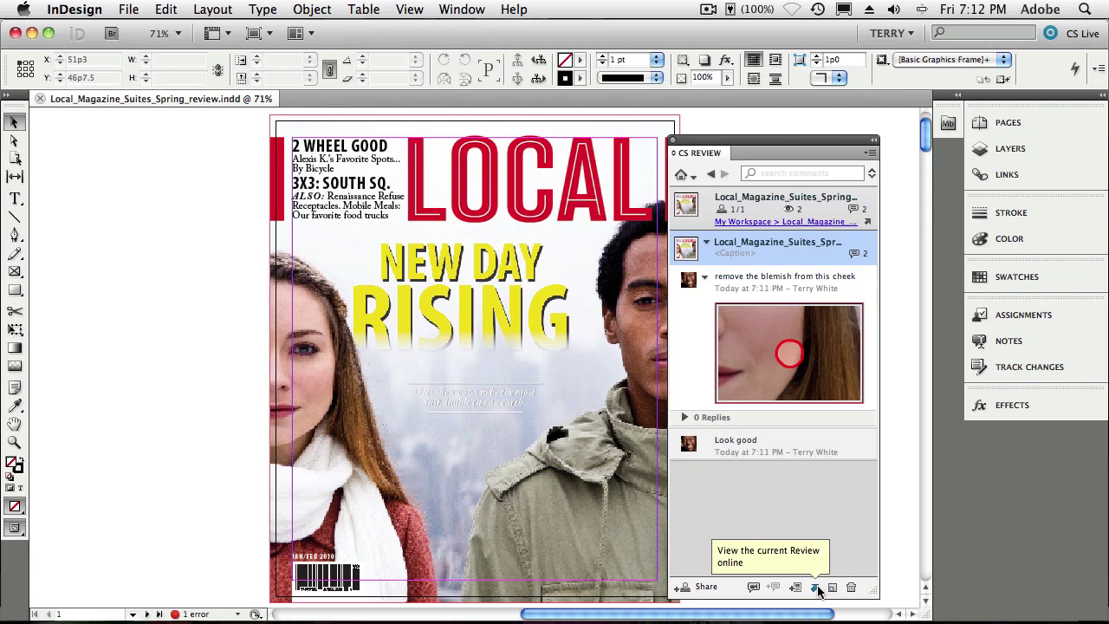
- Show comment markups on the cover, jump to each comment, and expand the 'Look good' comment
click(752, 589)
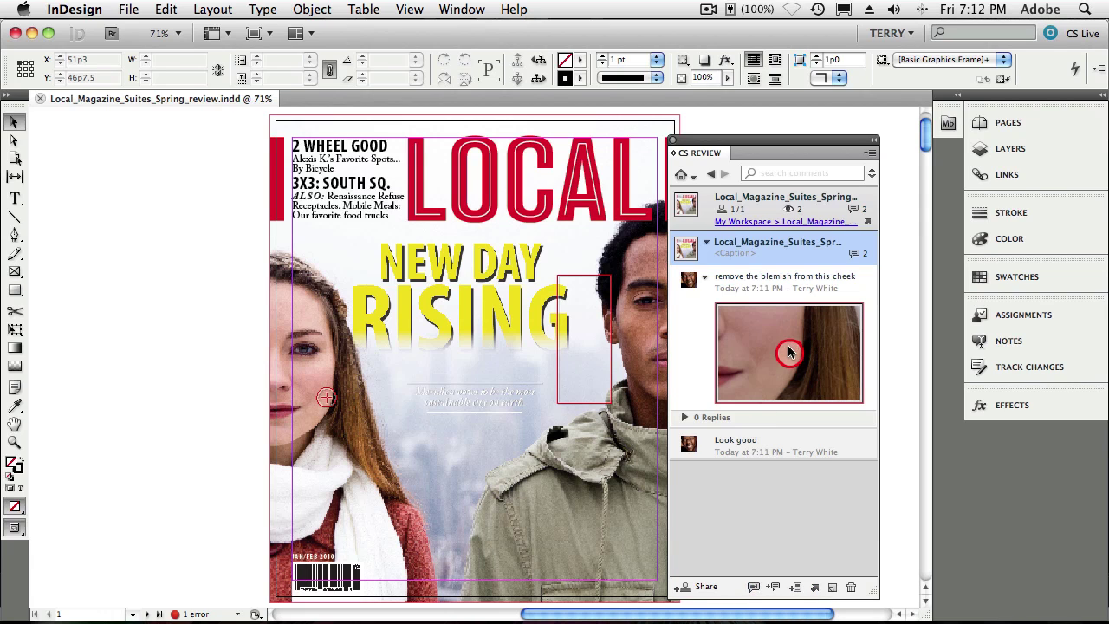
right_click(704, 443)
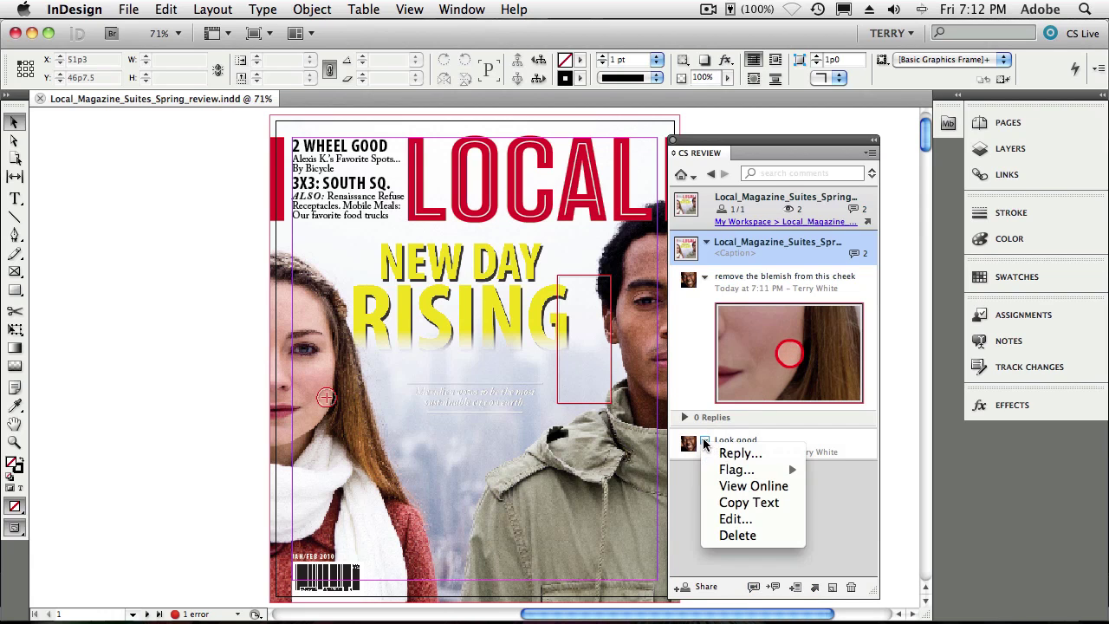
click(804, 291)
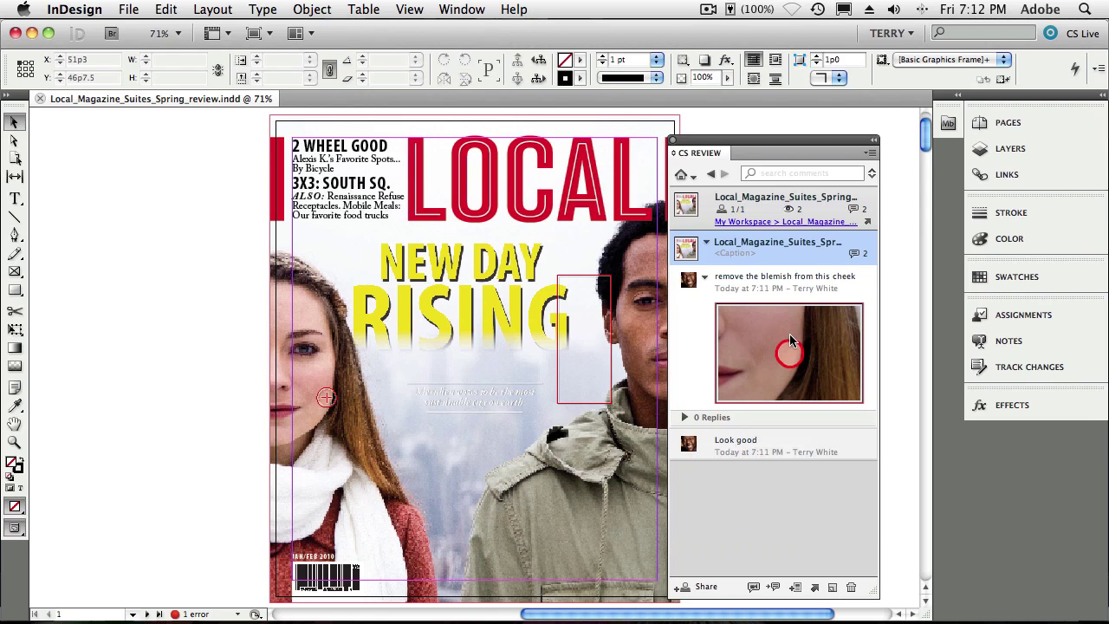
click(774, 588)
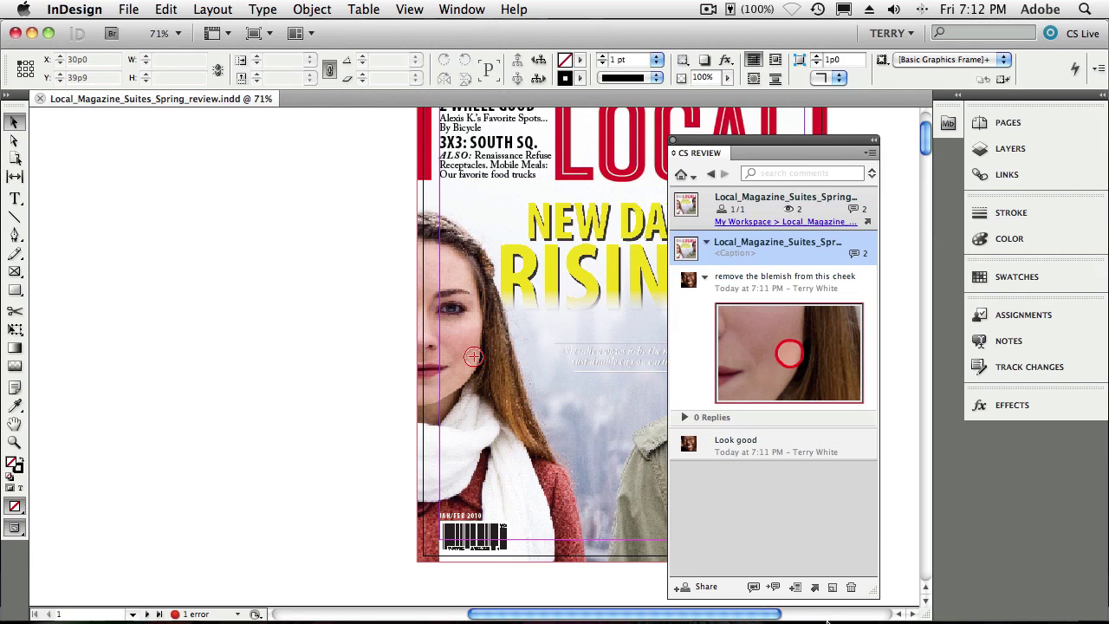
click(753, 588)
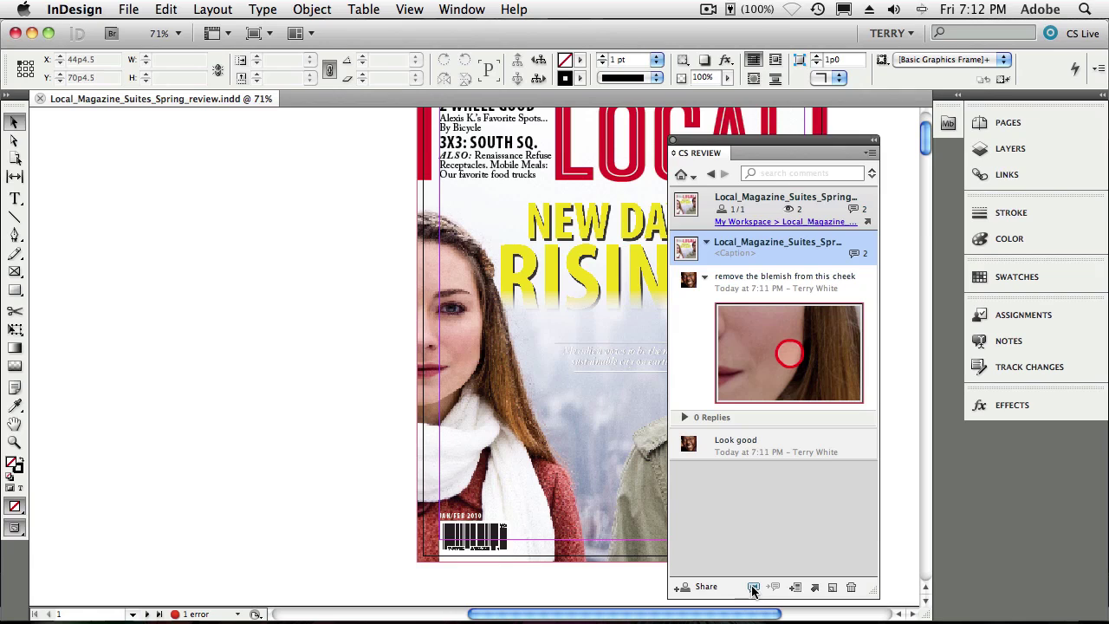
click(753, 588)
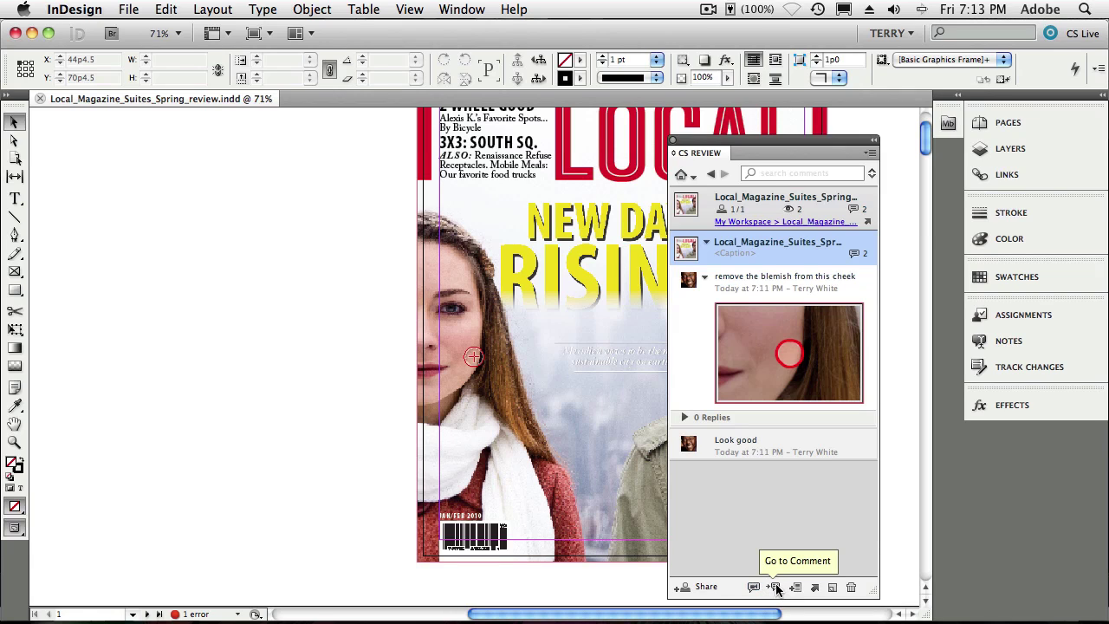
click(740, 440)
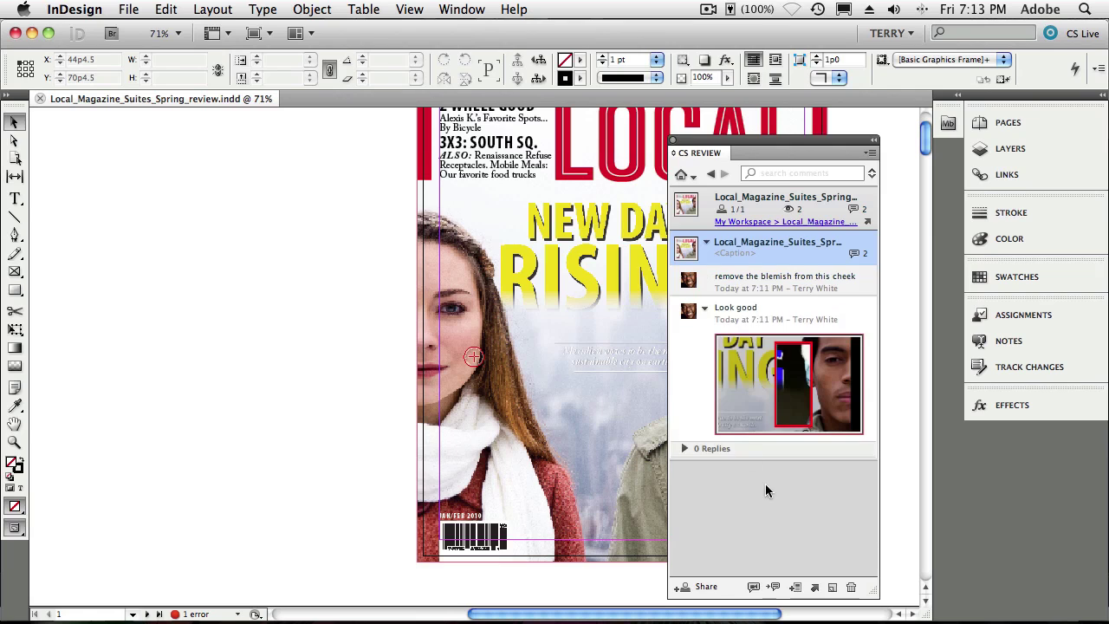
click(774, 588)
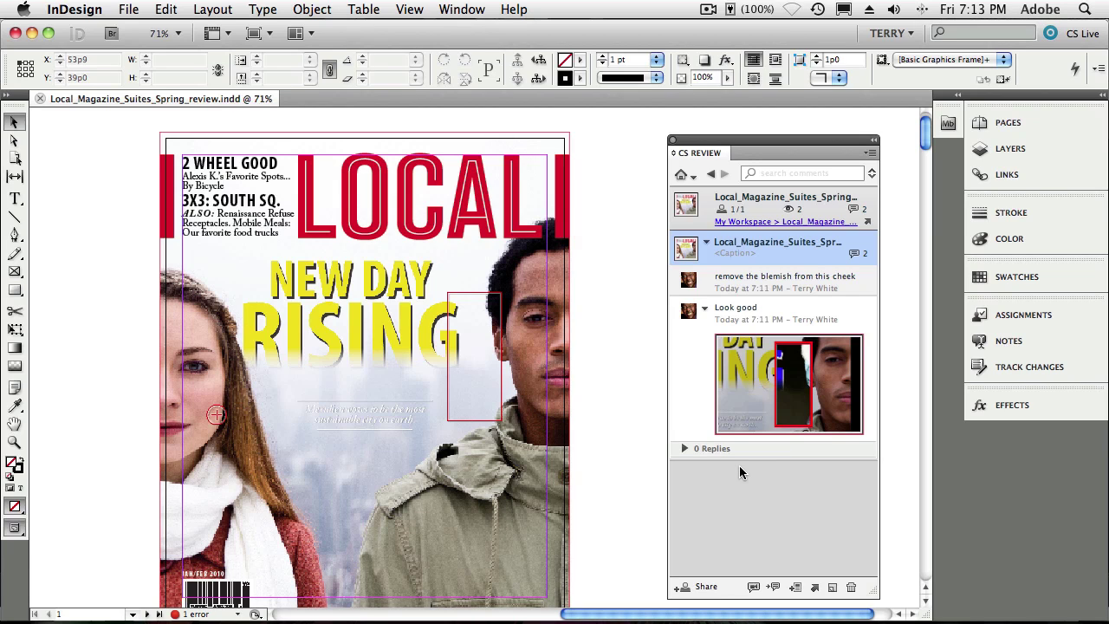
- Reply 'thank you' to the 'Look good' comment, then switch to Safari
right_click(706, 314)
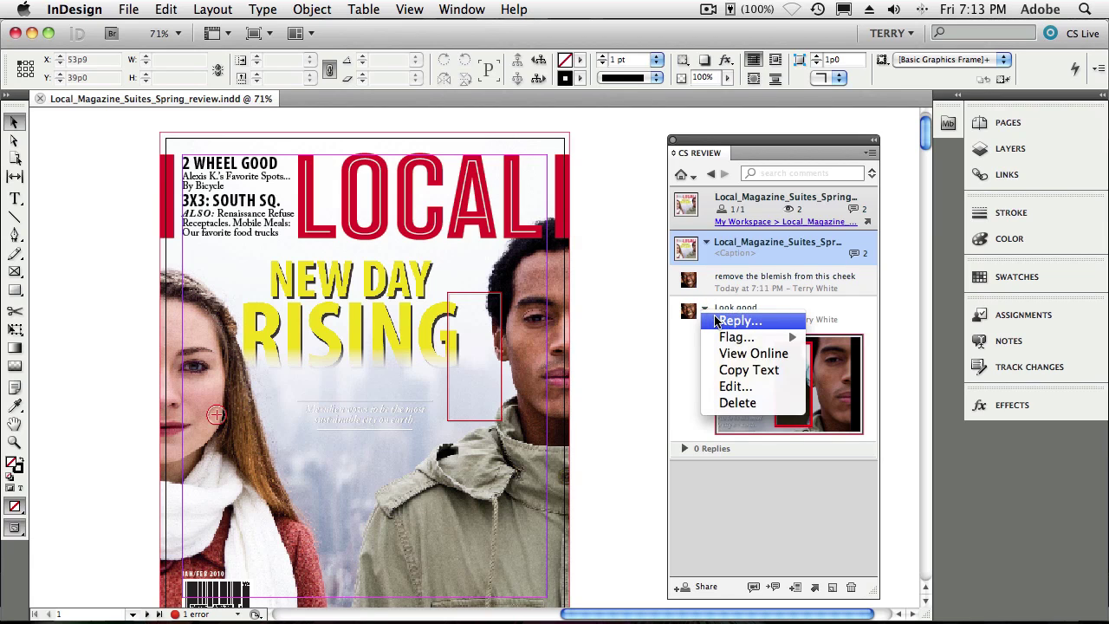
click(736, 320)
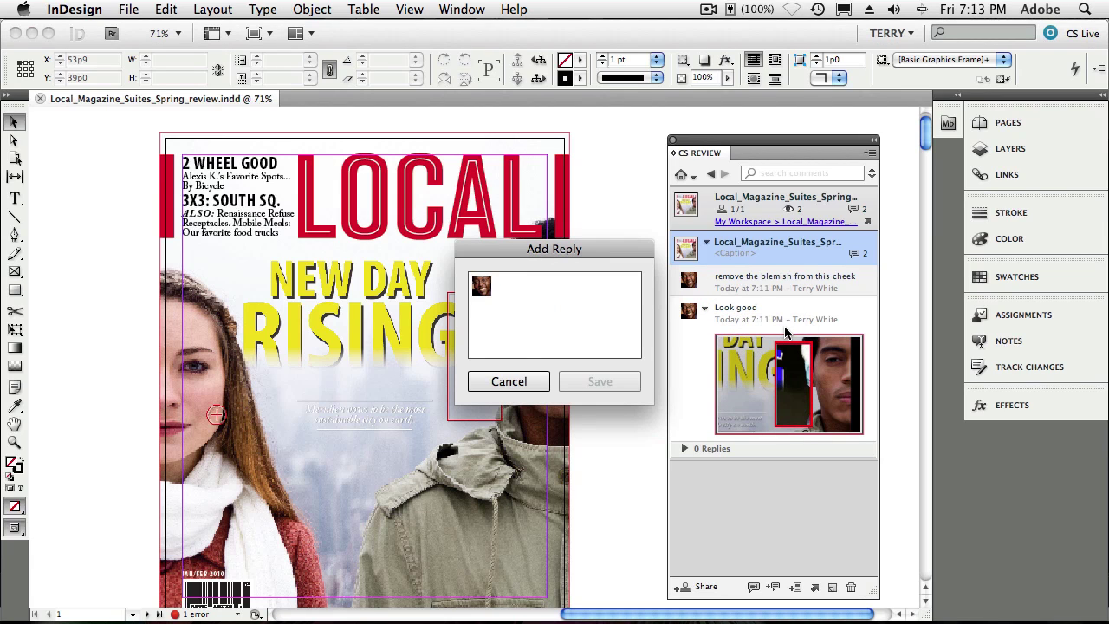
text(t)
key(BackSpace)
key(BackSpace)
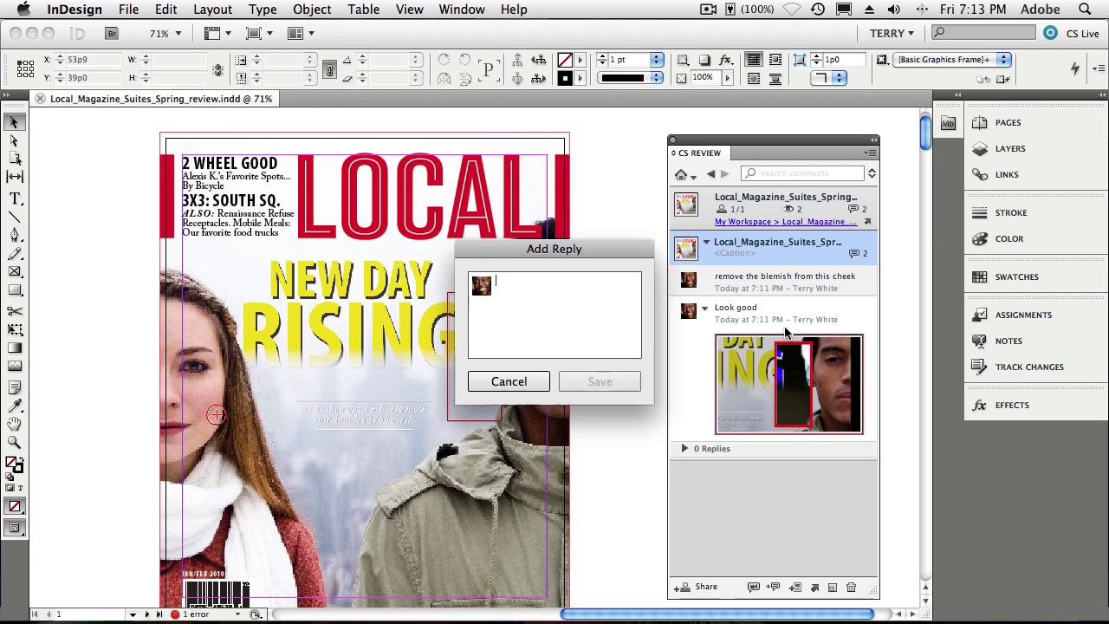
text(ta)
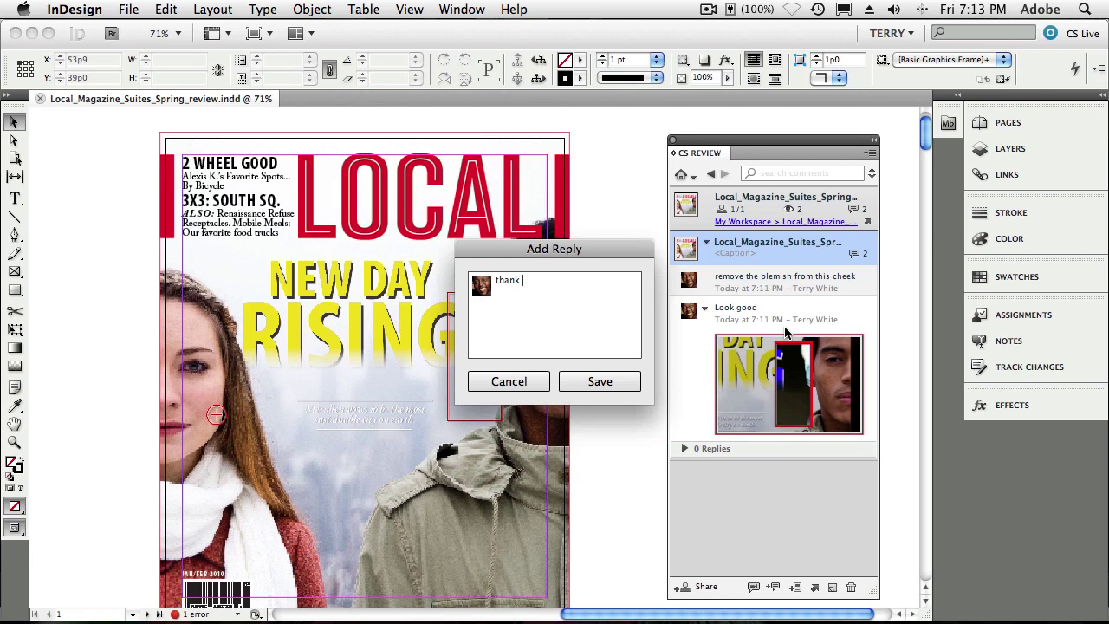
text(ou)
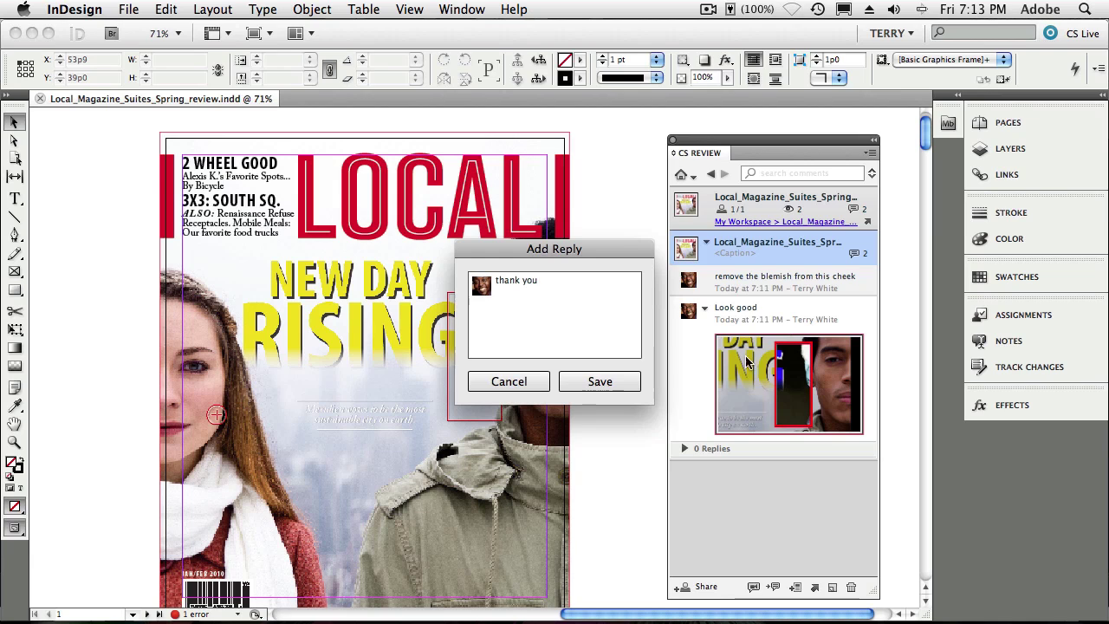
click(588, 385)
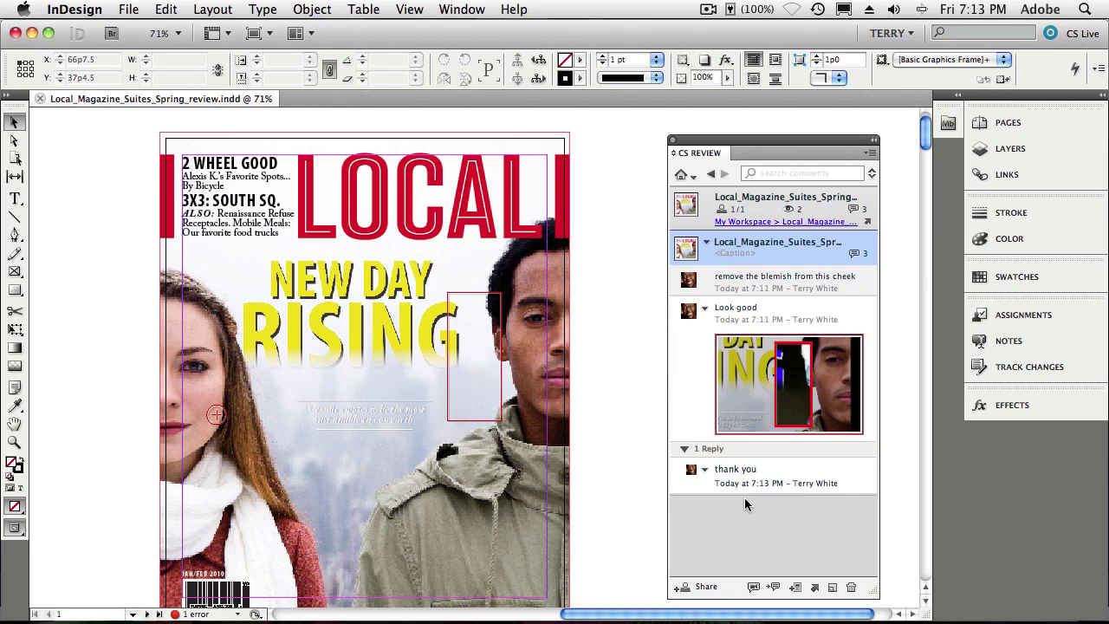
key(super+Tab)
- Select the 'Look good' comment online and expand its '1 Reply' thread
click(940, 323)
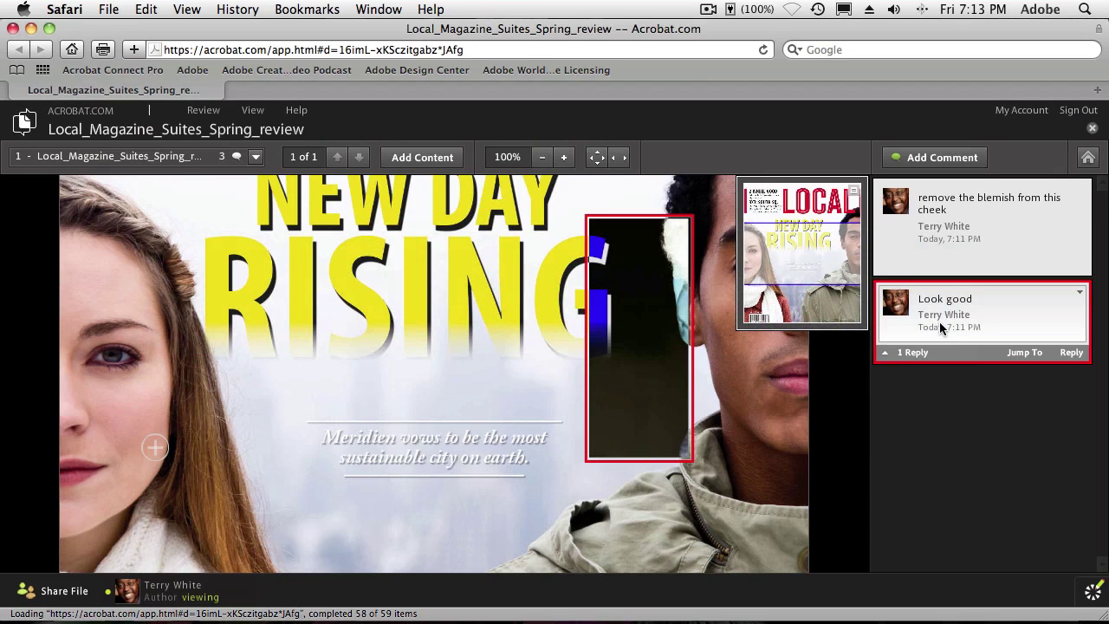
click(907, 353)
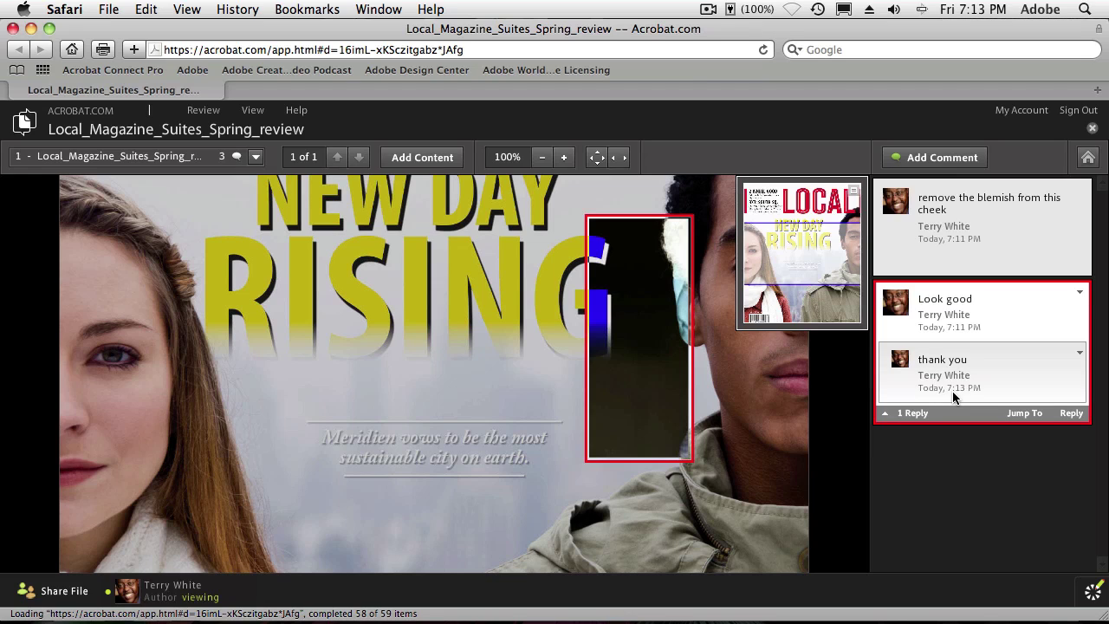
- Switch from Safari back to the InDesign cover layout
key(super+Tab)
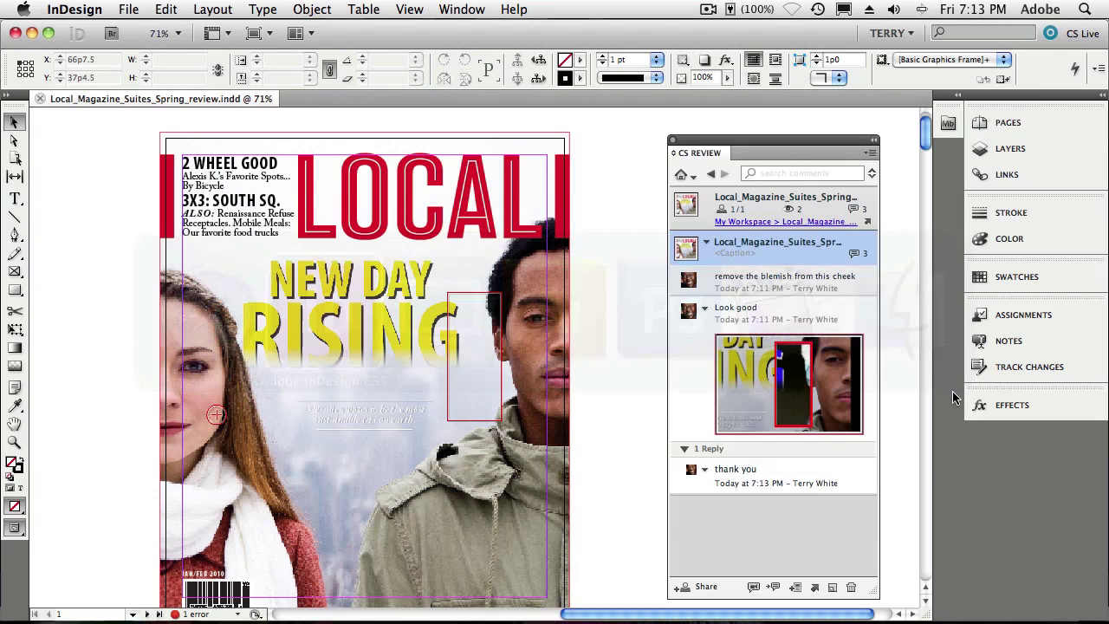